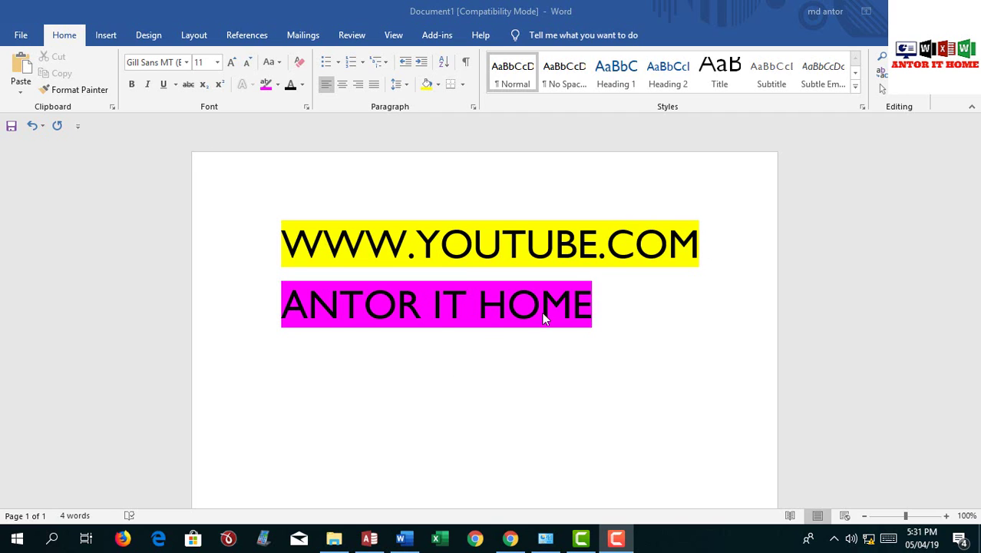
{"action": "left_click", "coordinate": [612, 307]}
{"action": "left_click_drag", "start_coordinate": [663, 313], "coordinate": [249, 252]}
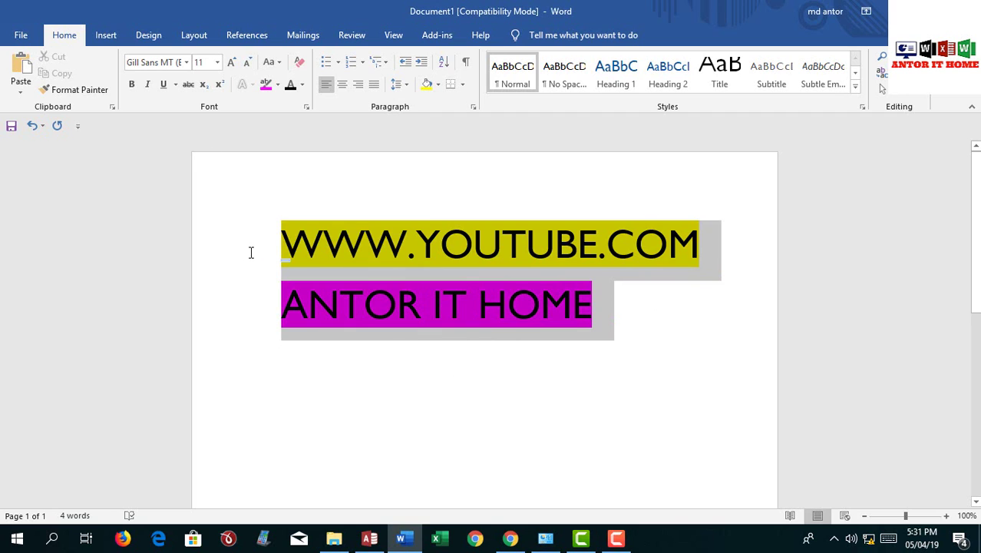
{"action": "left_click", "coordinate": [585, 351]}
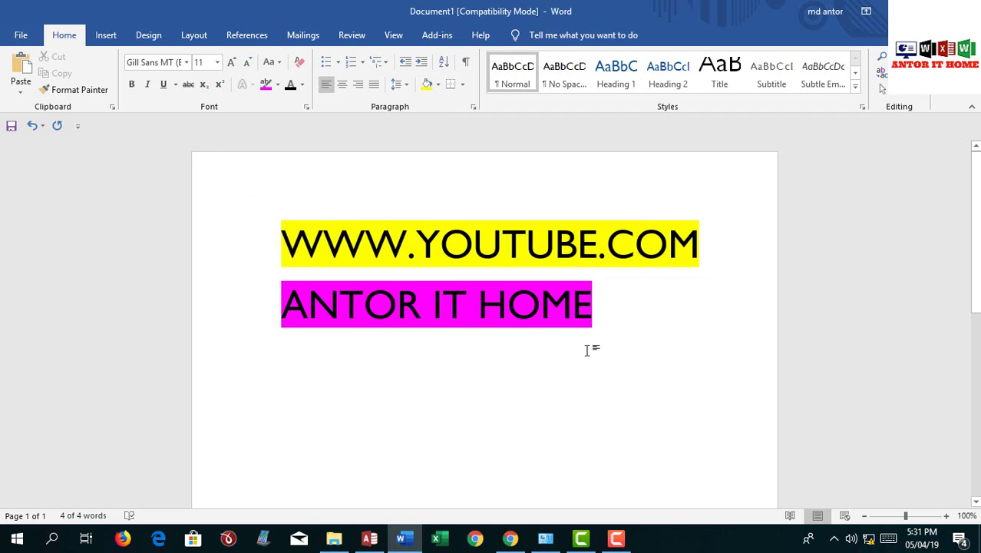
{"action": "left_click", "coordinate": [628, 333]}
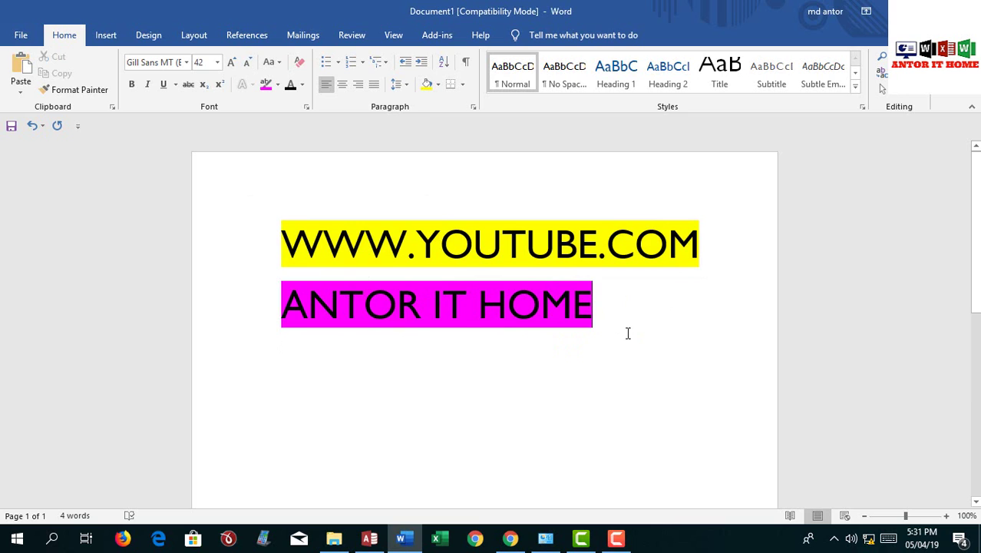
Look through the document's information page, print preview and account page, and return to the document.
{"action": "left_click", "coordinate": [19, 37]}
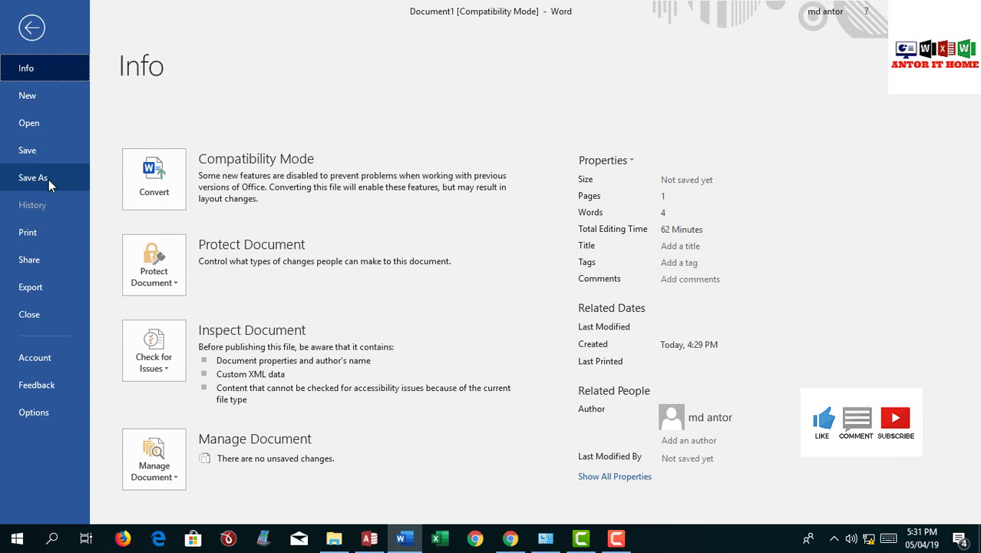
{"action": "left_click", "coordinate": [31, 27]}
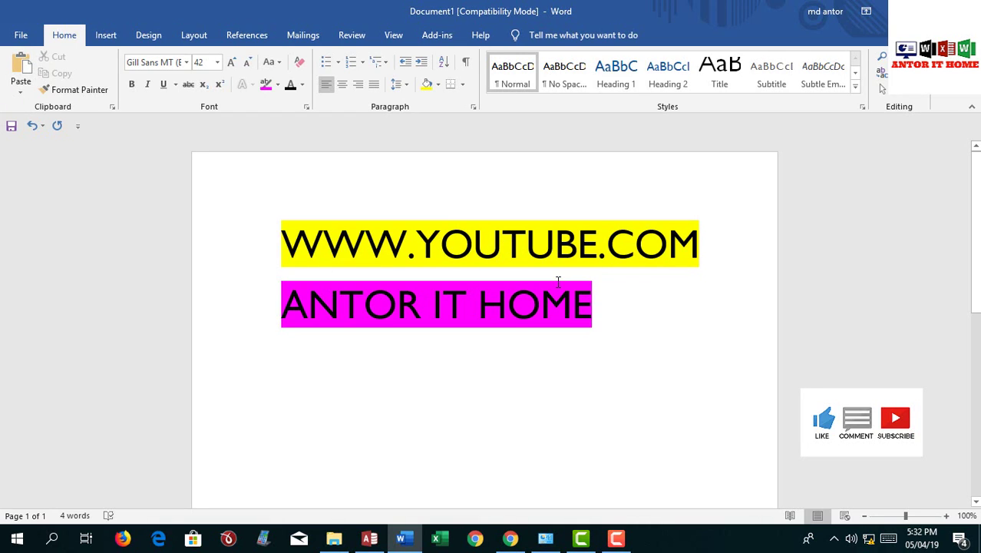
{"action": "left_click", "coordinate": [22, 38]}
{"action": "left_click", "coordinate": [30, 242]}
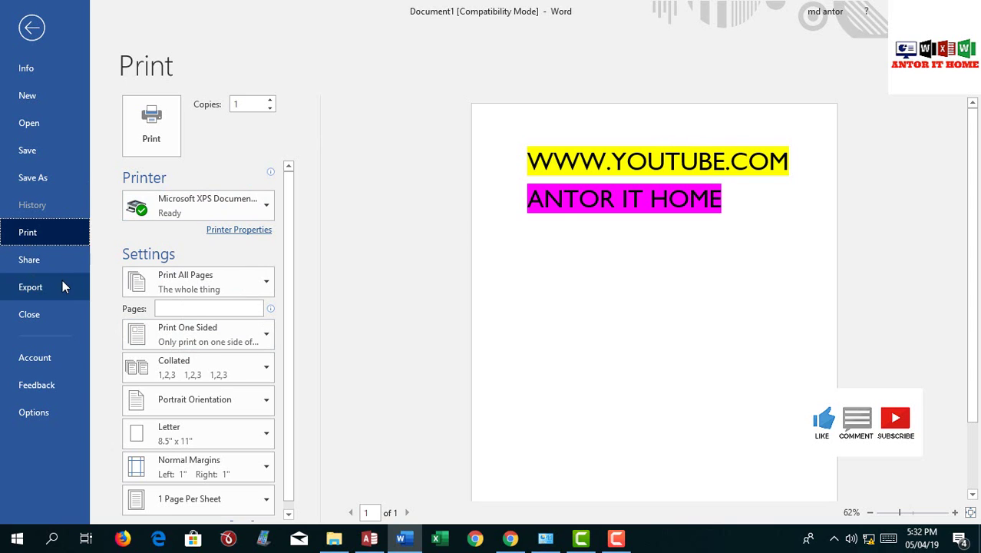
{"action": "left_click", "coordinate": [47, 358]}
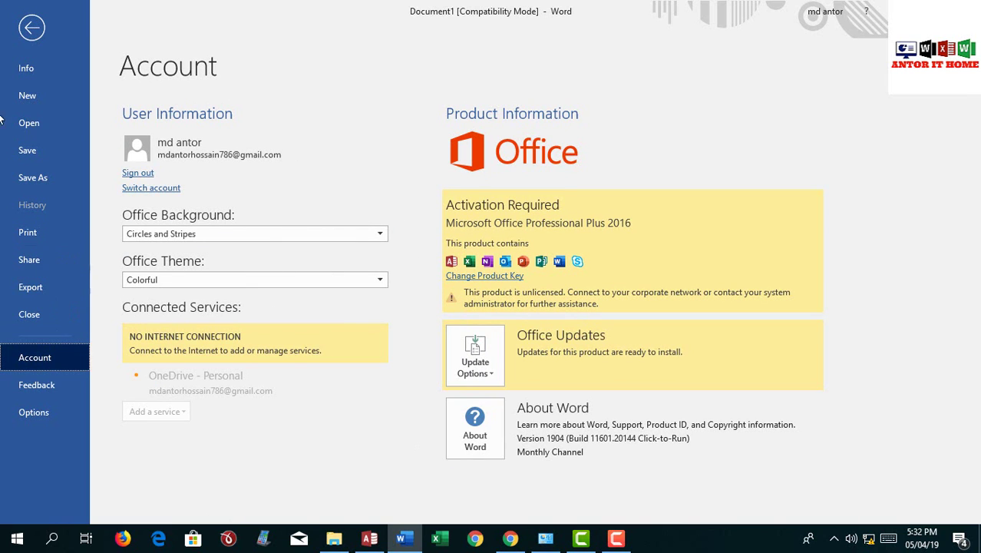
{"action": "left_click", "coordinate": [31, 27]}
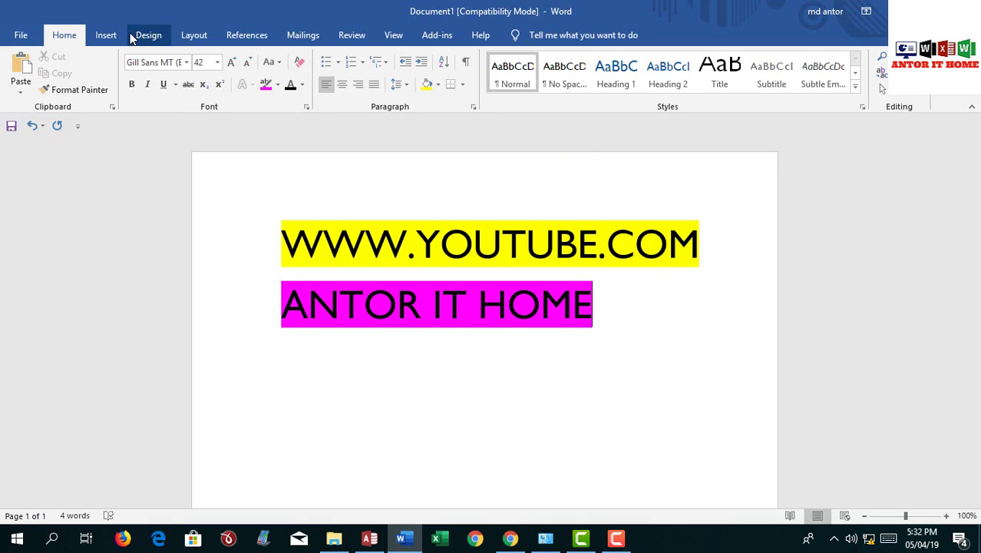
Try the built-in Alphabet cover page on the document and undo its insertion.
{"action": "left_click", "coordinate": [106, 35]}
{"action": "left_click", "coordinate": [477, 343]}
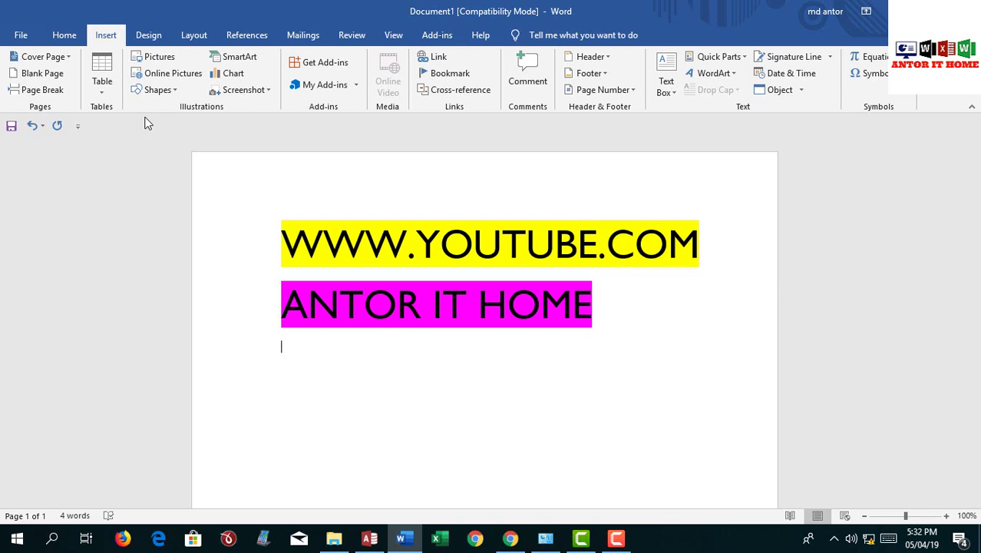
{"action": "left_click", "coordinate": [68, 57]}
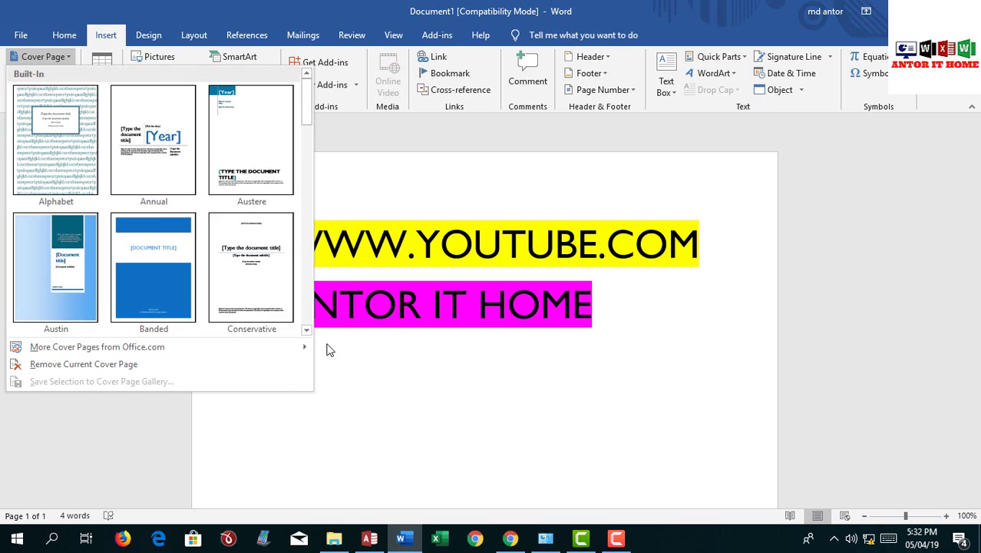
{"action": "left_click", "coordinate": [71, 151]}
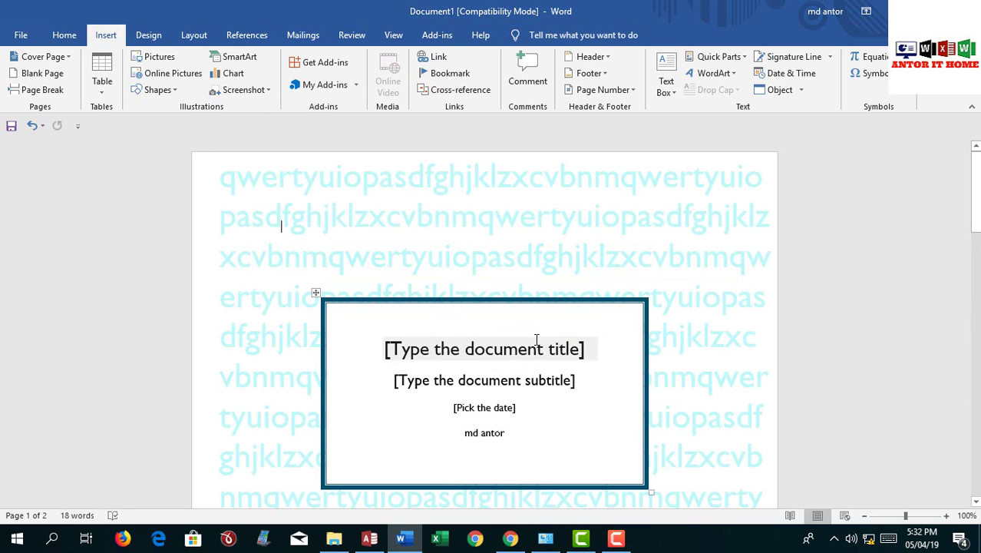
{"action": "key", "text": "ctrl+z"}
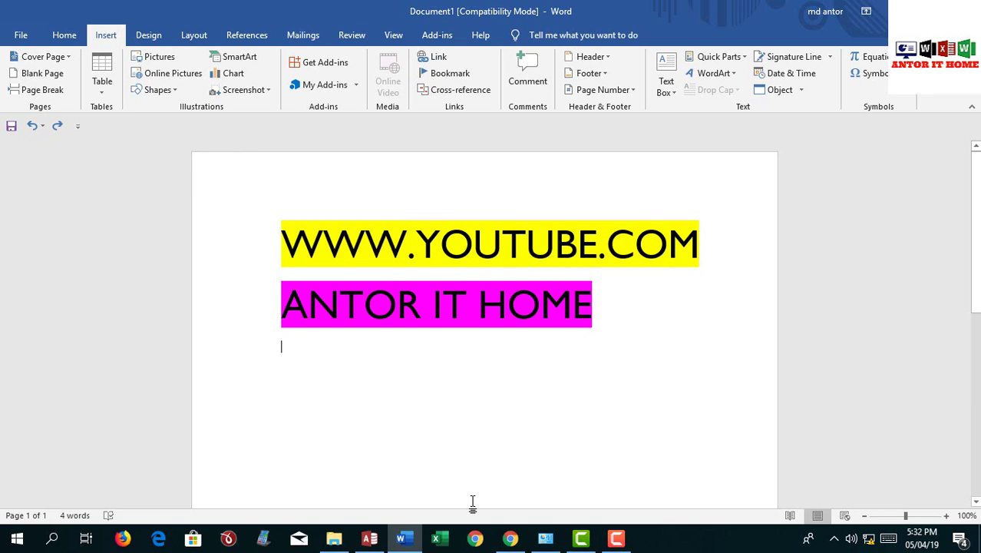
Insert a table of 6 columns and 5 rows below the two highlighted lines and head its first column SERIAL NO.
{"action": "left_click", "coordinate": [100, 92]}
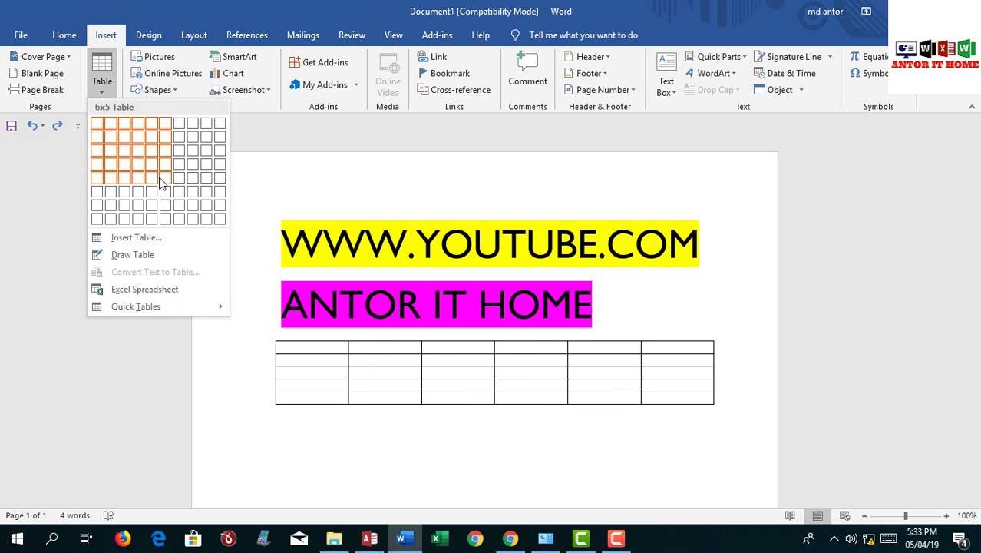
{"action": "left_click", "coordinate": [162, 178]}
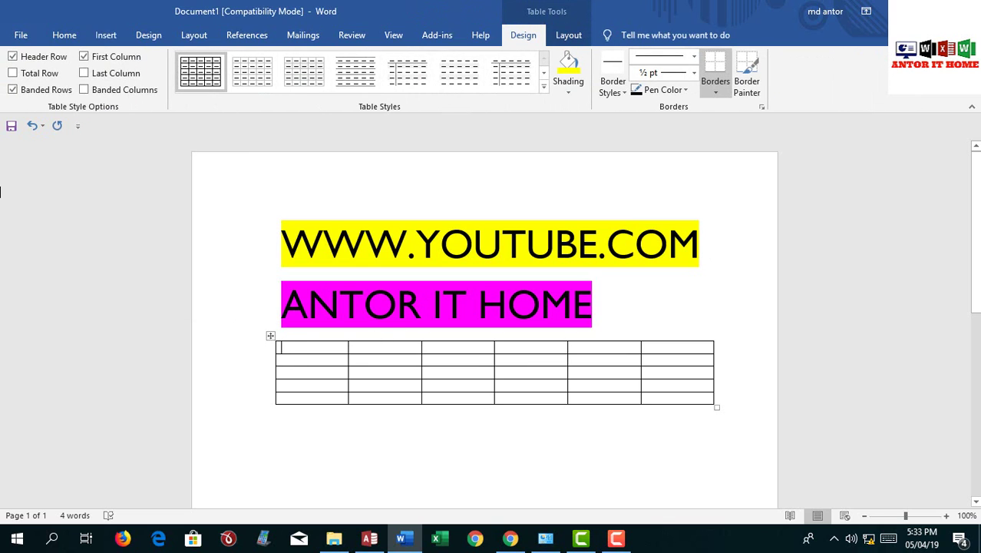
{"action": "type", "text": "SERI"}
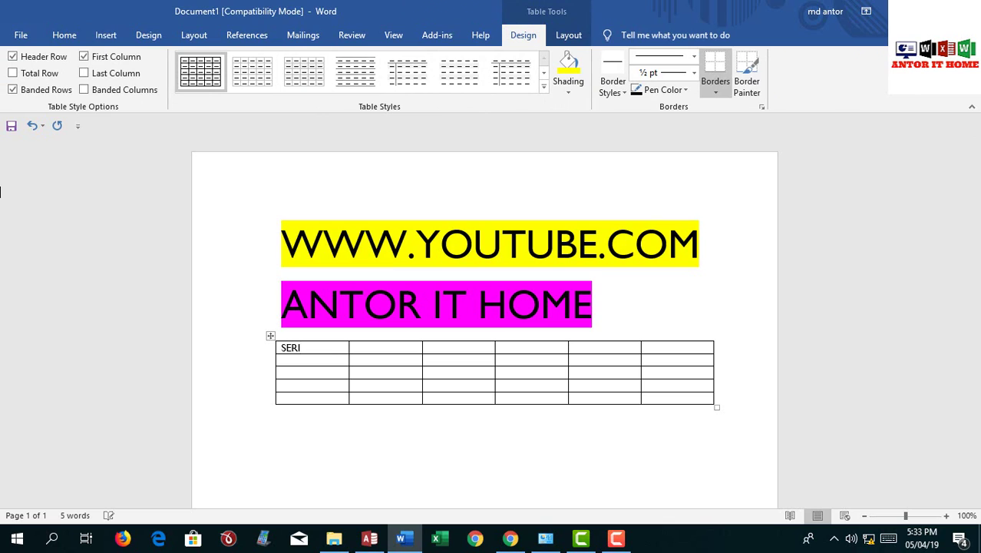
{"action": "key", "text": "BackSpace"}
{"action": "key", "text": "BackSpace"}
{"action": "type", "text": "RIAL NO"}
{"action": "key", "text": "Tab"}
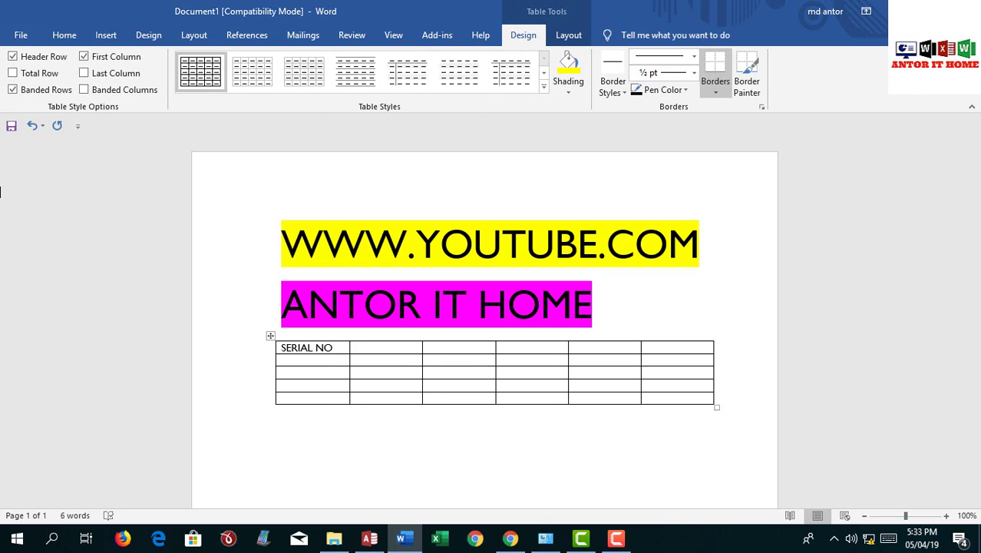
Fill the remaining header cells of the table with DATE, SUBSCRIBE, LIKE, COMMENT and SHARE.
{"action": "type", "text": "DATE"}
{"action": "key", "text": "Tab"}
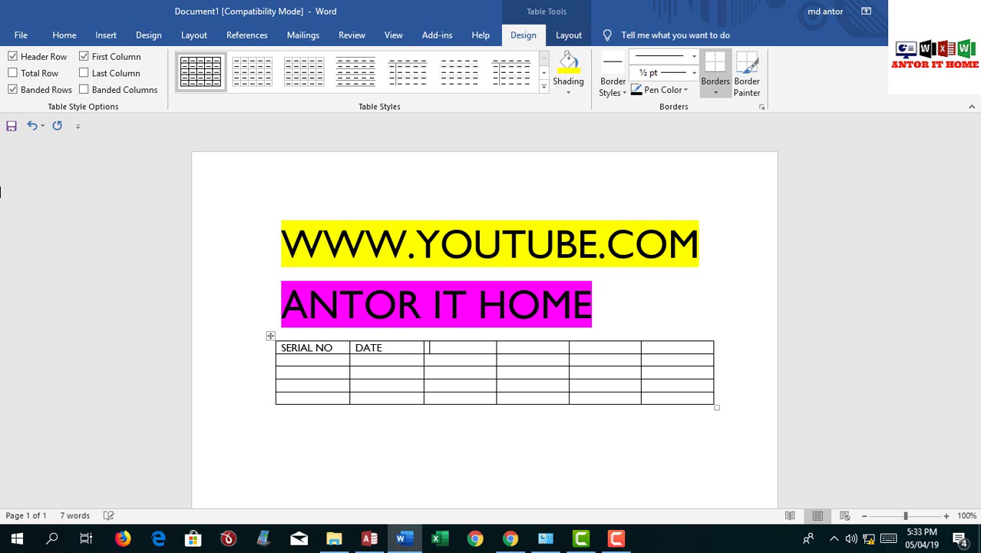
{"action": "type", "text": "SUB"}
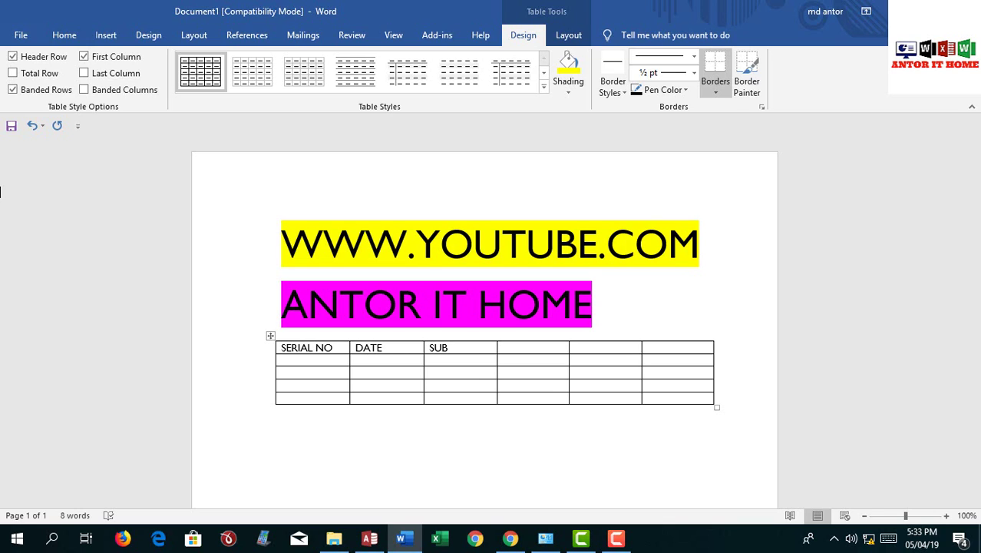
{"action": "type", "text": "SCRIBE"}
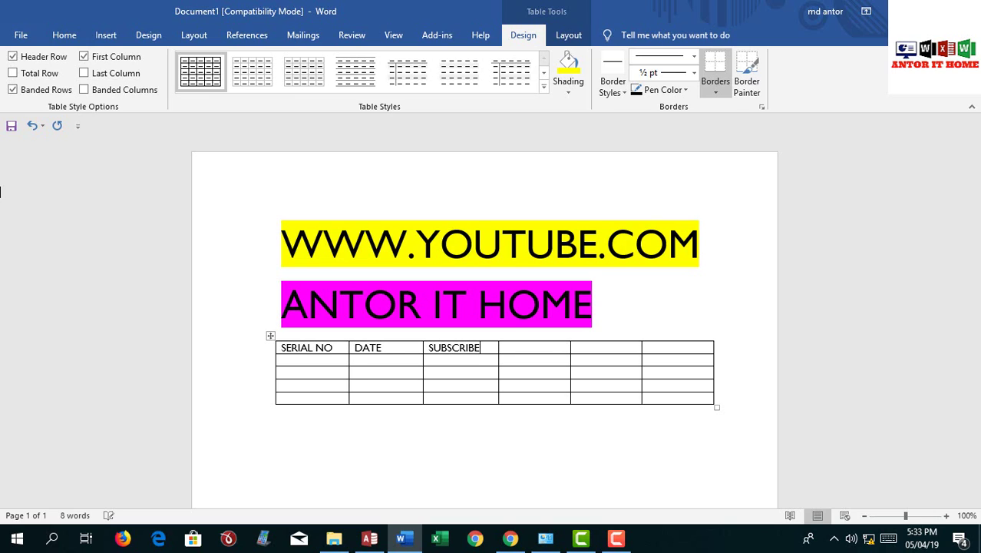
{"action": "key", "text": "Tab"}
{"action": "type", "text": "LI"}
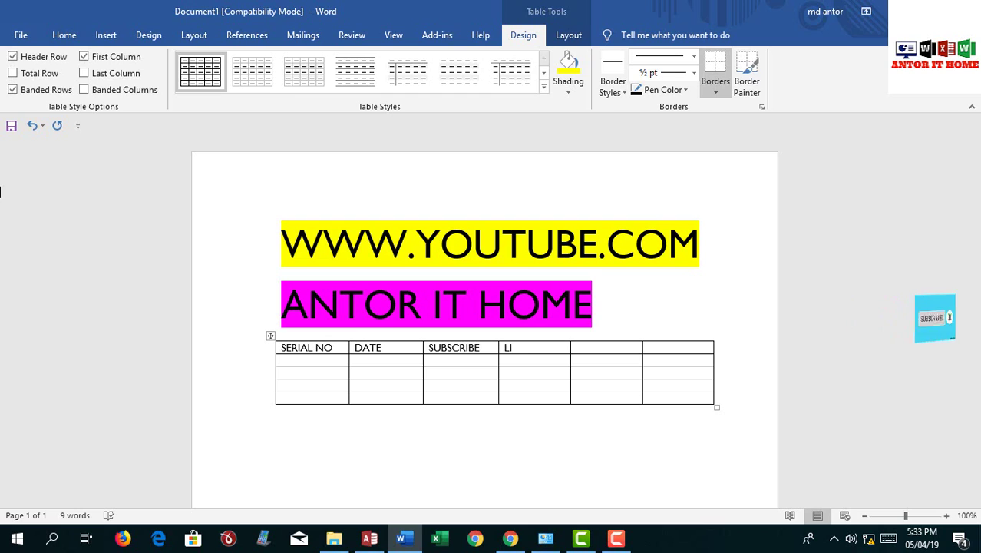
{"action": "type", "text": "KE"}
{"action": "key", "text": "Tab"}
{"action": "type", "text": "COMMENT"}
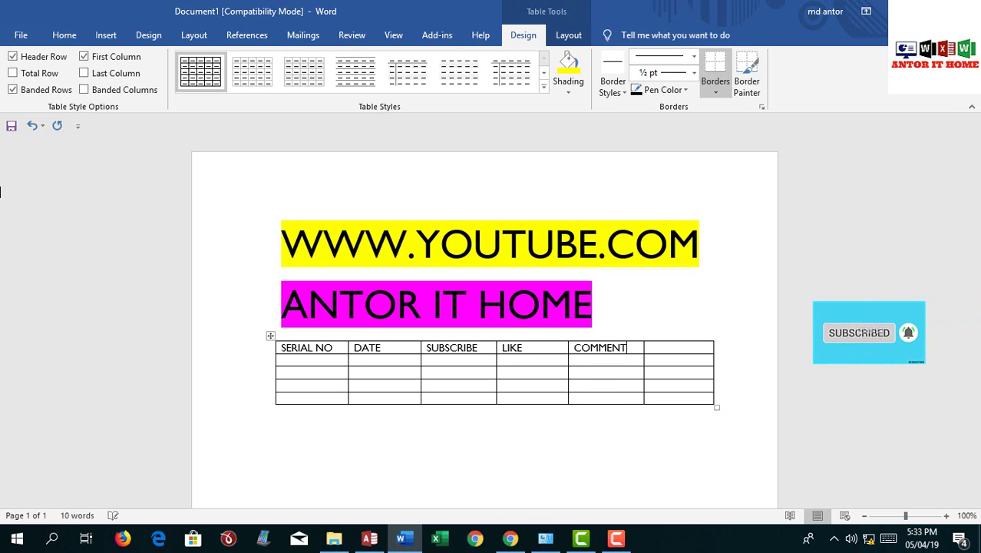
{"action": "key", "text": "Tab"}
{"action": "type", "text": "SHA"}
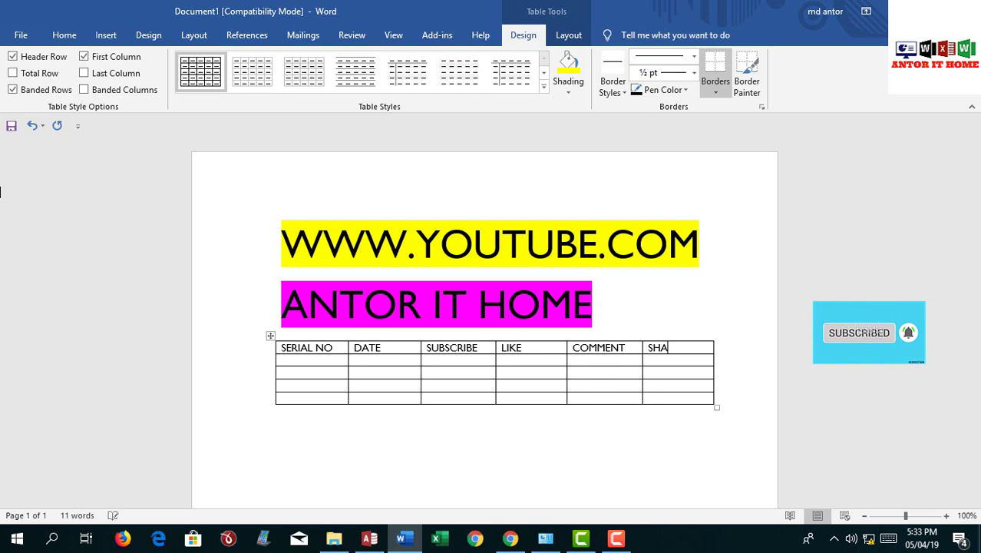
{"action": "type", "text": "RE"}
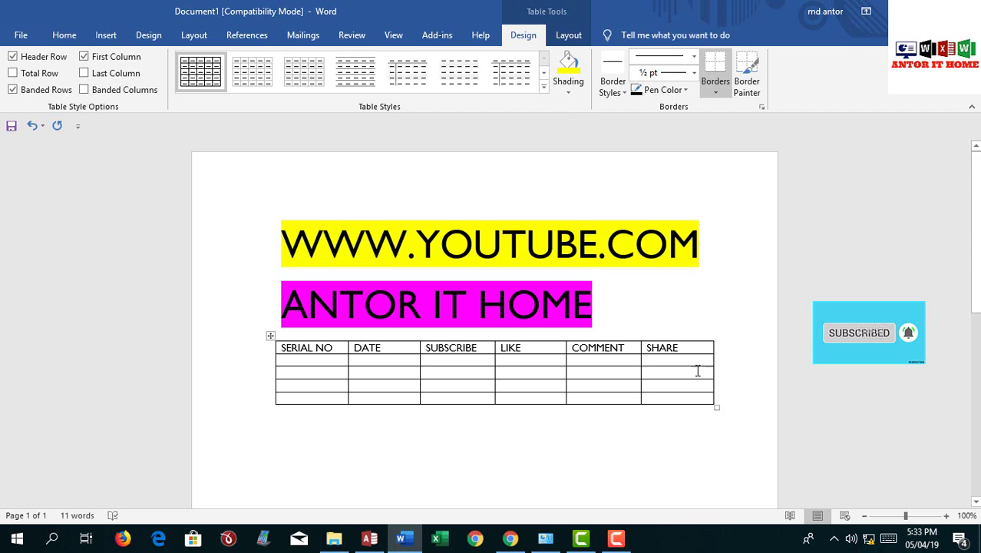
Try a 5 in the table's last SHARE cell and an extra row beneath it, and remove both.
{"action": "left_click", "coordinate": [710, 395]}
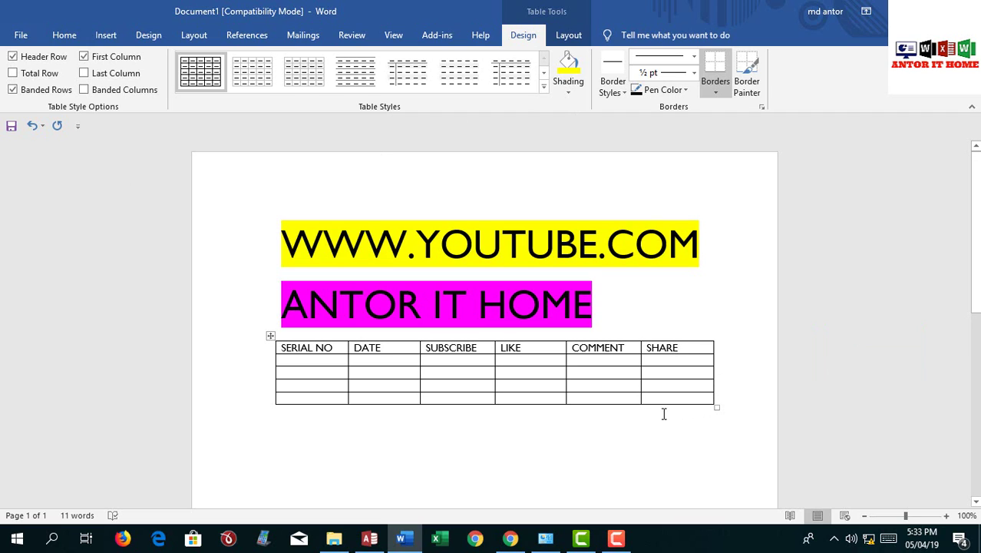
{"action": "type", "text": "2"}
{"action": "key", "text": "BackSpace"}
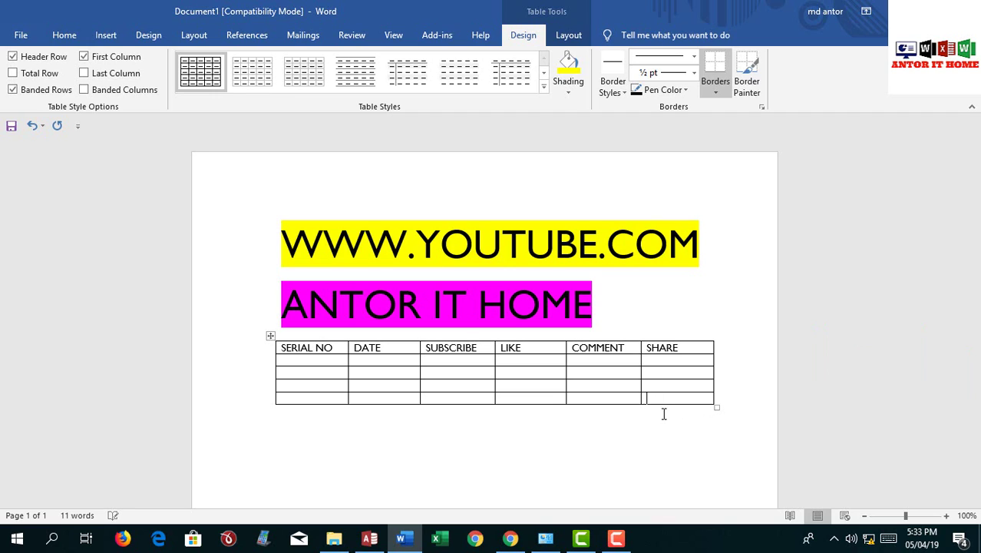
{"action": "type", "text": "5"}
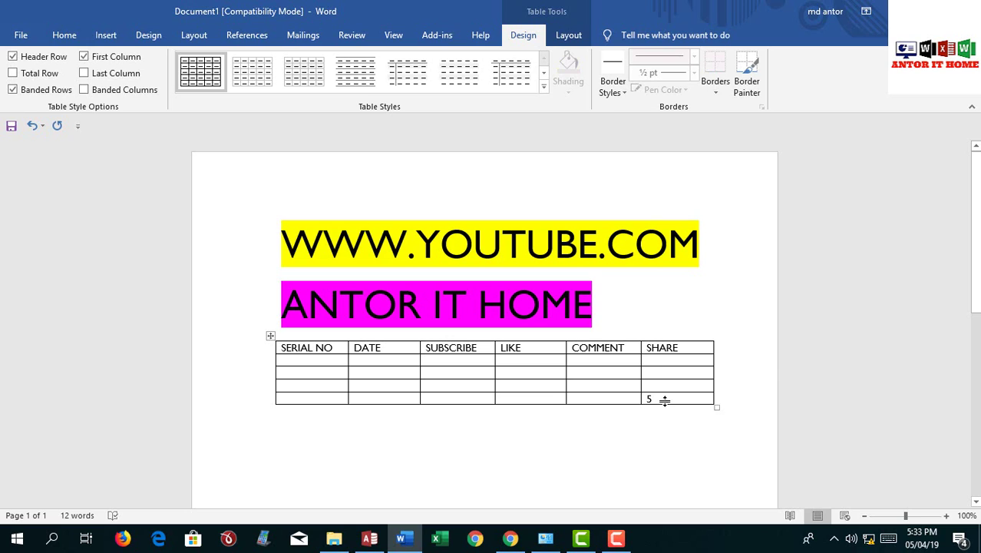
{"action": "left_click", "coordinate": [696, 396]}
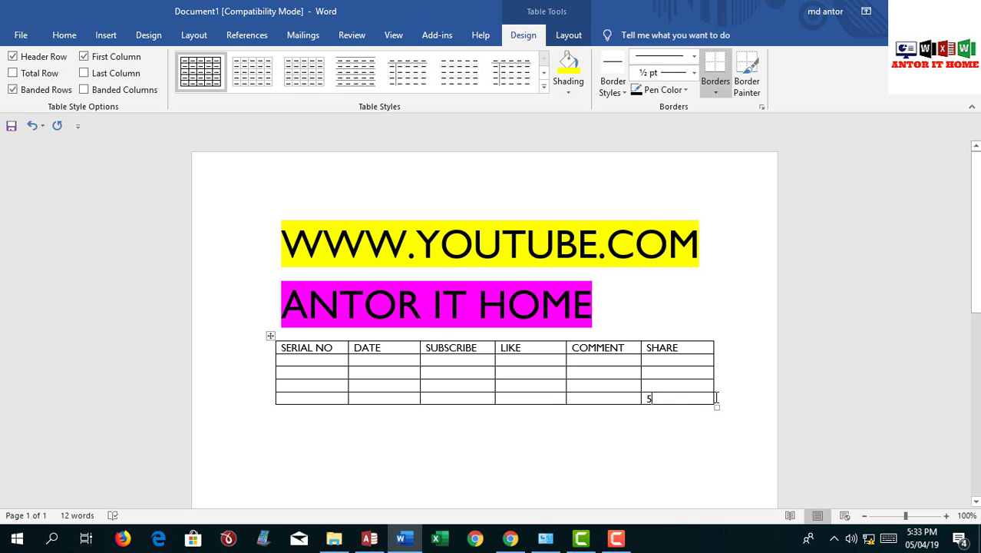
{"action": "key", "text": "Tab"}
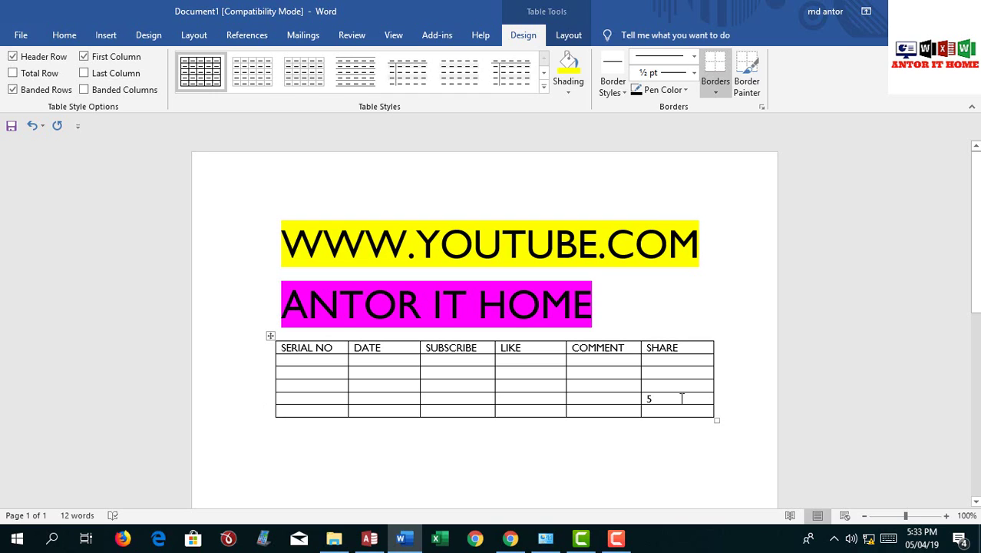
{"action": "key", "text": "ctrl+z"}
{"action": "double_click", "coordinate": [649, 398]}
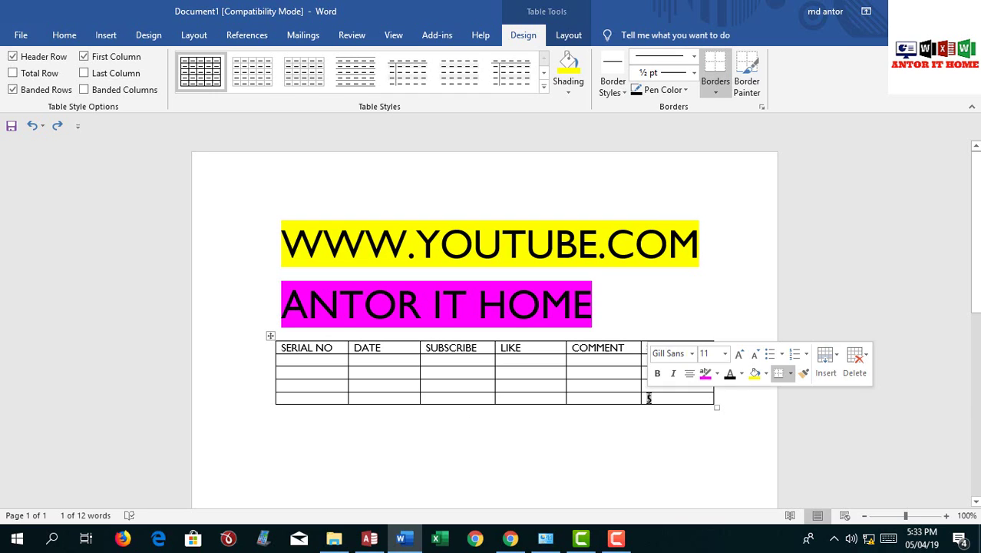
{"action": "key", "text": "Delete"}
Number the four rows below the header 1, 2, 3 and 4 in the SERIAL NO column.
{"action": "left_click", "coordinate": [299, 362]}
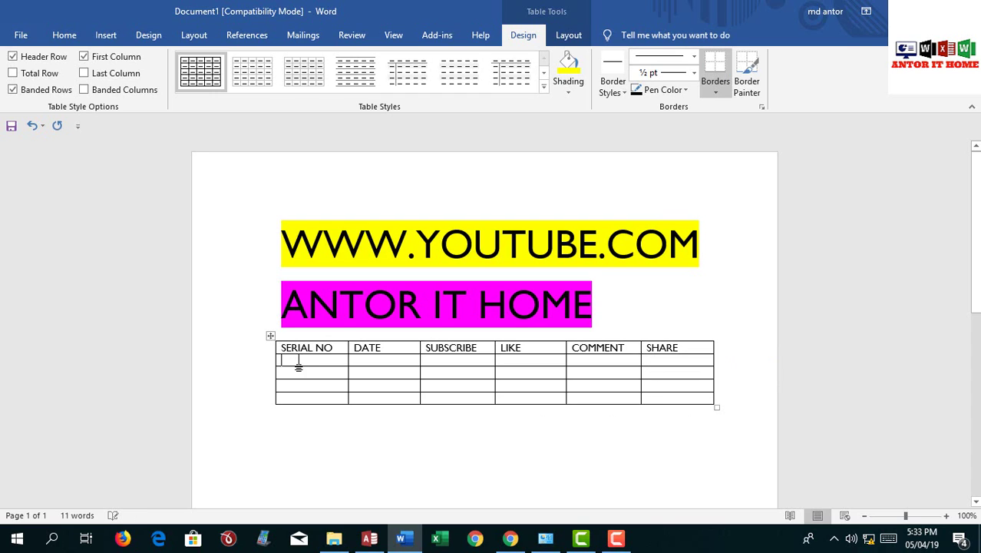
{"action": "type", "text": "1"}
{"action": "key", "text": "Down"}
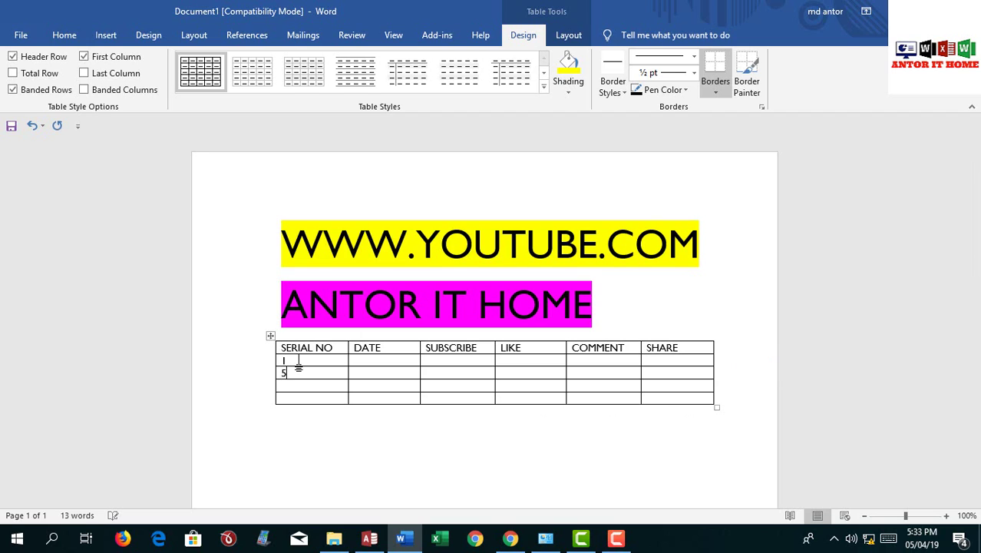
{"action": "type", "text": "4"}
{"action": "type", "text": "2"}
{"action": "key", "text": "Down"}
{"action": "type", "text": "3"}
{"action": "key", "text": "Down"}
{"action": "type", "text": "4"}
{"action": "key", "text": "Tab"}
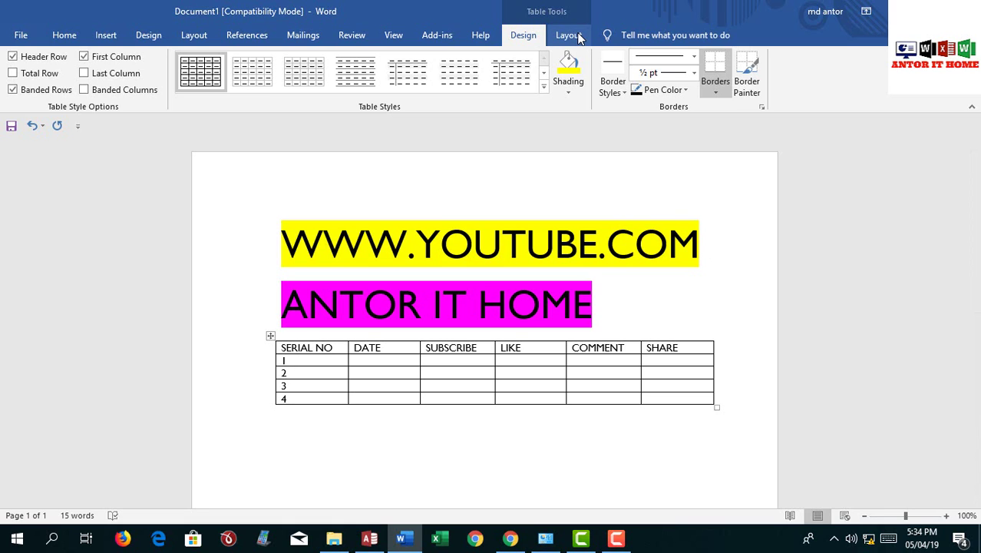
Enter the dates 12-May-2019 and 13-May-2019 in the DATE cells of rows 1 and 2.
{"action": "left_click", "coordinate": [105, 43]}
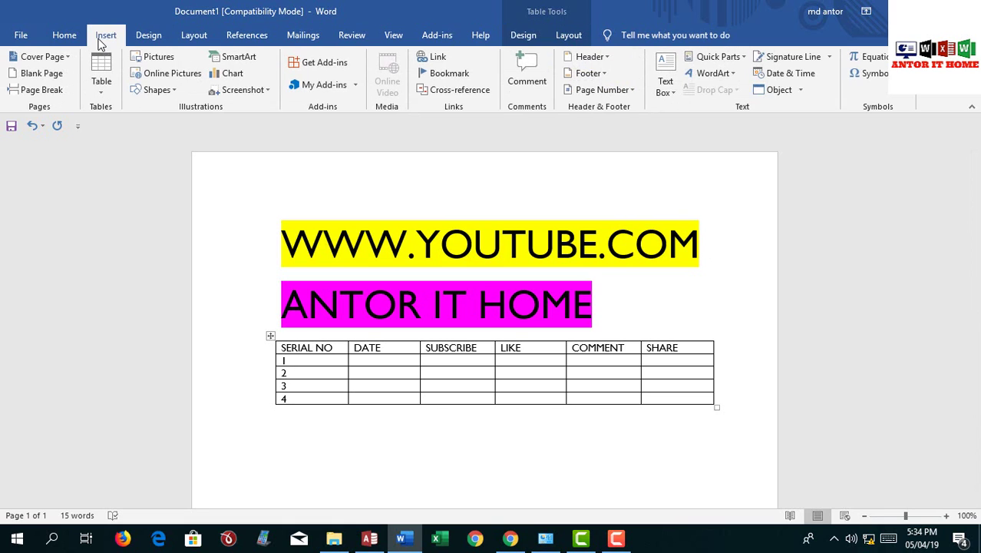
{"action": "left_click", "coordinate": [371, 359]}
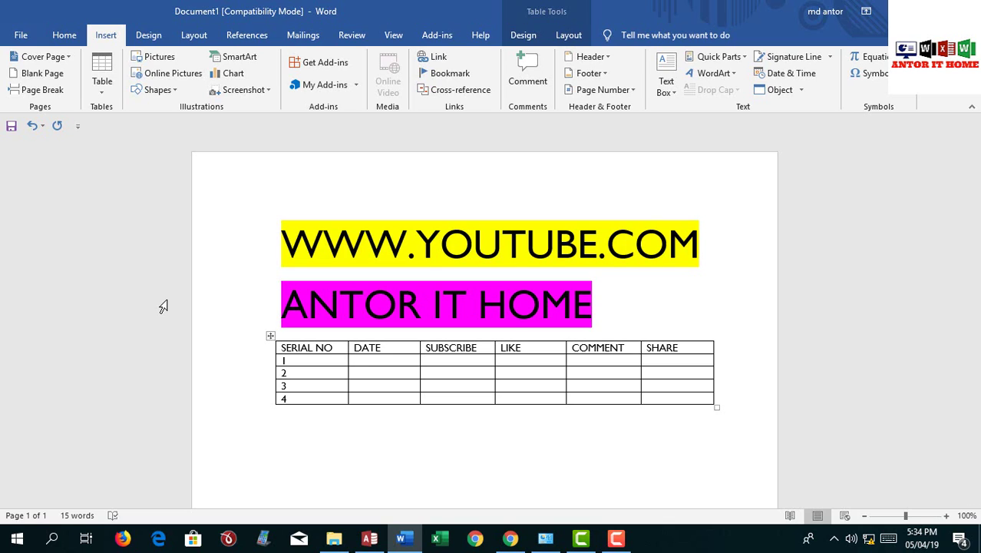
{"action": "type", "text": "12/"}
{"action": "type", "text": "M"}
{"action": "type", "text": "ay-2019"}
{"action": "type", "text": "13-"}
{"action": "type", "text": "May"}
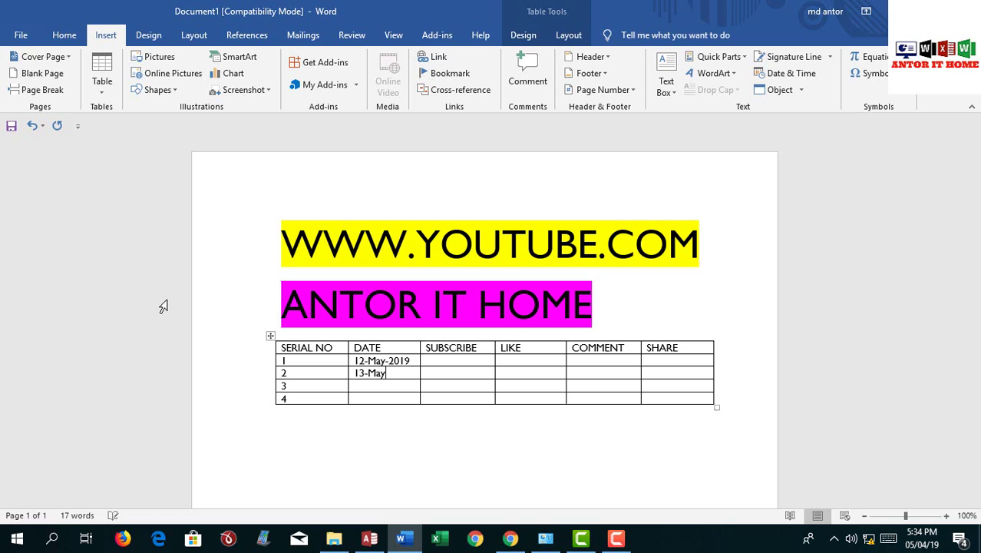
{"action": "type", "text": "-2019"}
Enter the dates 14-May-2019 and 15-May-2019 in the DATE cells of rows 3 and 4.
{"action": "key", "text": "Down"}
{"action": "key", "text": "Left"}
{"action": "type", "text": "14-ma"}
{"action": "key", "text": "BackSpace"}
{"action": "key", "text": "BackSpace"}
{"action": "type", "text": "May-2019"}
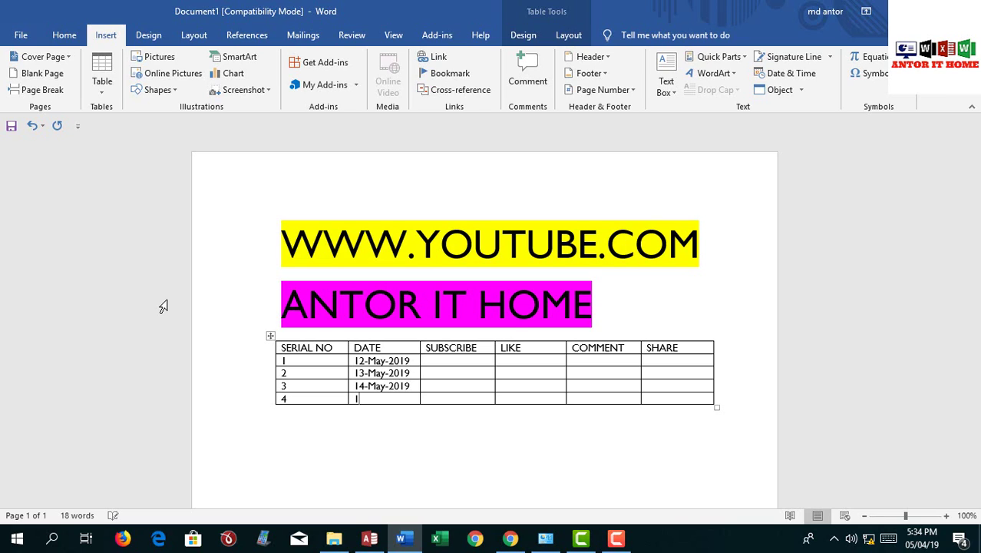
{"action": "type", "text": "5"}
{"action": "type", "text": "-May"}
{"action": "type", "text": "-2019"}
Fill the four cells of the SUBSCRIBE column with 250, 10, 20 and 30.
{"action": "type", "text": "250"}
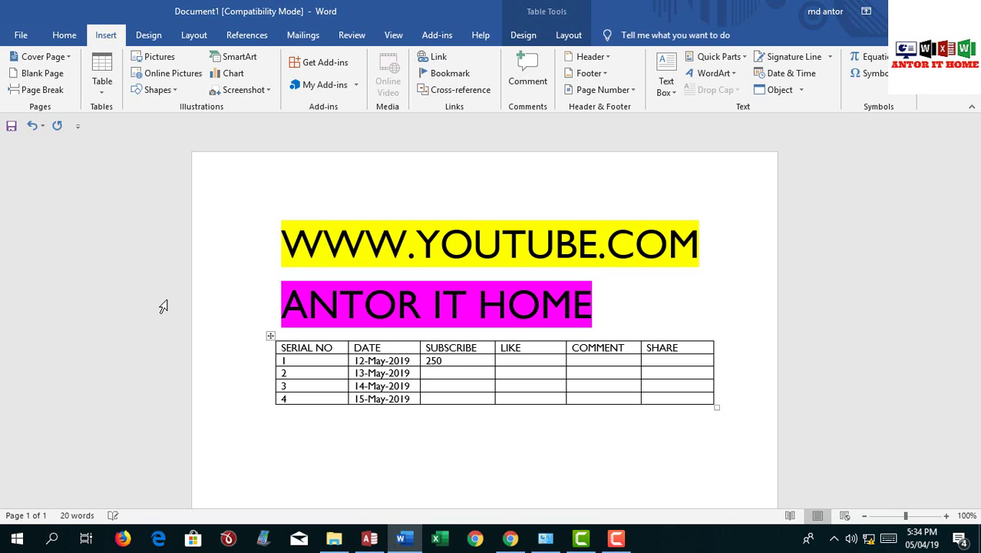
{"action": "type", "text": "10"}
{"action": "type", "text": "10"}
{"action": "type", "text": "20"}
{"action": "type", "text": "30"}
Fill the four cells of the LIKE column with 500, 20, 300 and 40.
{"action": "type", "text": "500"}
{"action": "type", "text": "20"}
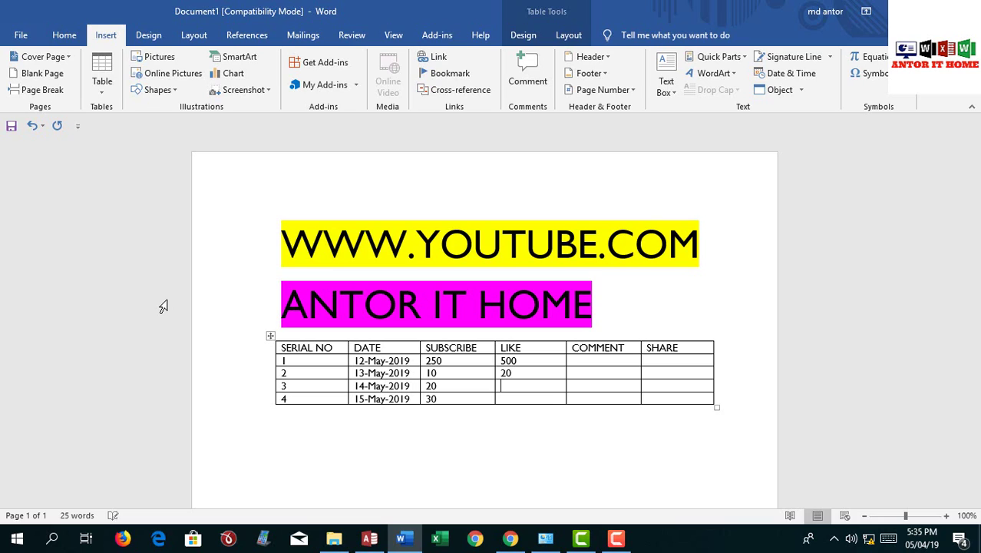
{"action": "type", "text": "30"}
{"action": "type", "text": "40"}
Fill the COMMENT column with 75, 75, 45 and 12, and the SHARE column with 78, 452, 52 and 12.
{"action": "type", "text": "75"}
{"action": "type", "text": "45"}
{"action": "type", "text": "12"}
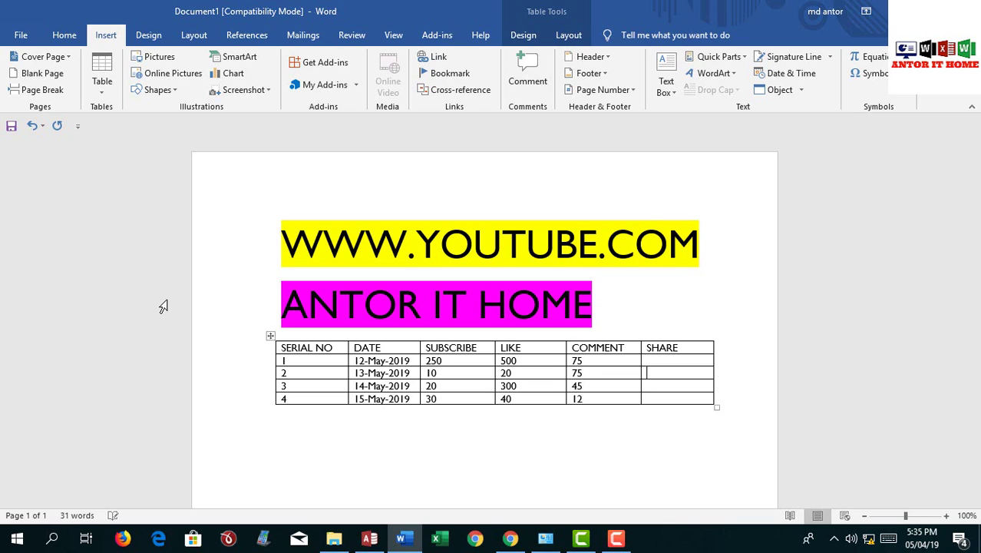
{"action": "type", "text": "78"}
{"action": "key", "text": "Down"}
{"action": "type", "text": "452 52 12"}
Draw an extra row beneath the table with Draw Table, spanning the DATE to SHARE columns.
{"action": "left_click", "coordinate": [101, 90]}
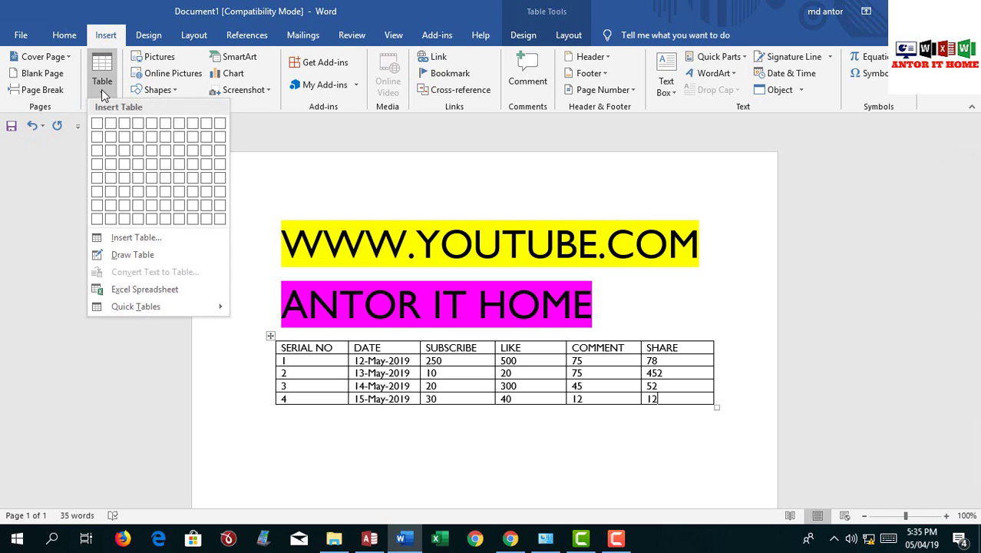
{"action": "left_click", "coordinate": [141, 258]}
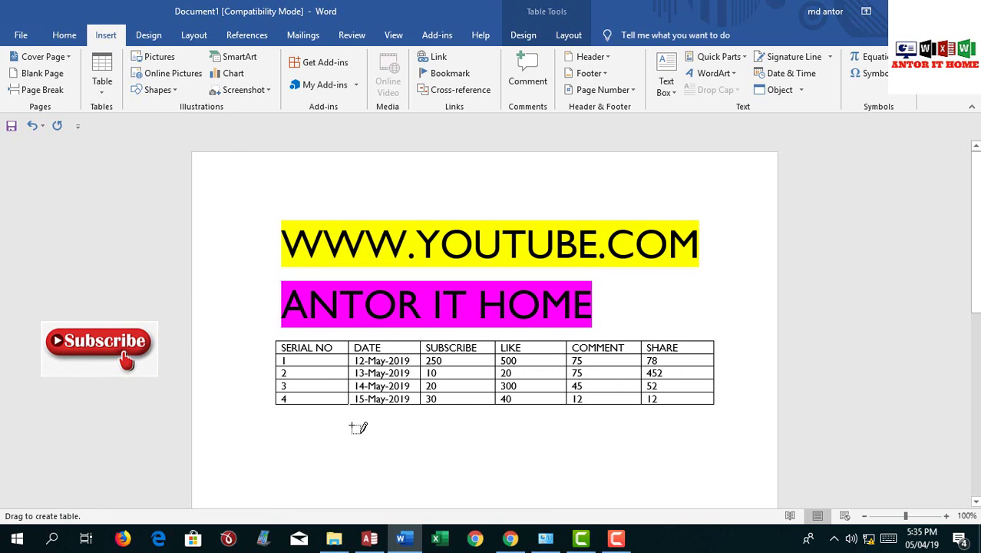
{"action": "mouse_move", "coordinate": [490, 417]}
{"action": "left_mouse_down"}
{"action": "mouse_move", "coordinate": [723, 430]}
{"action": "mouse_move", "coordinate": [715, 418]}
{"action": "mouse_move", "coordinate": [526, 422]}
{"action": "mouse_move", "coordinate": [516, 409]}
{"action": "mouse_move", "coordinate": [351, 407]}
{"action": "left_mouse_up"}
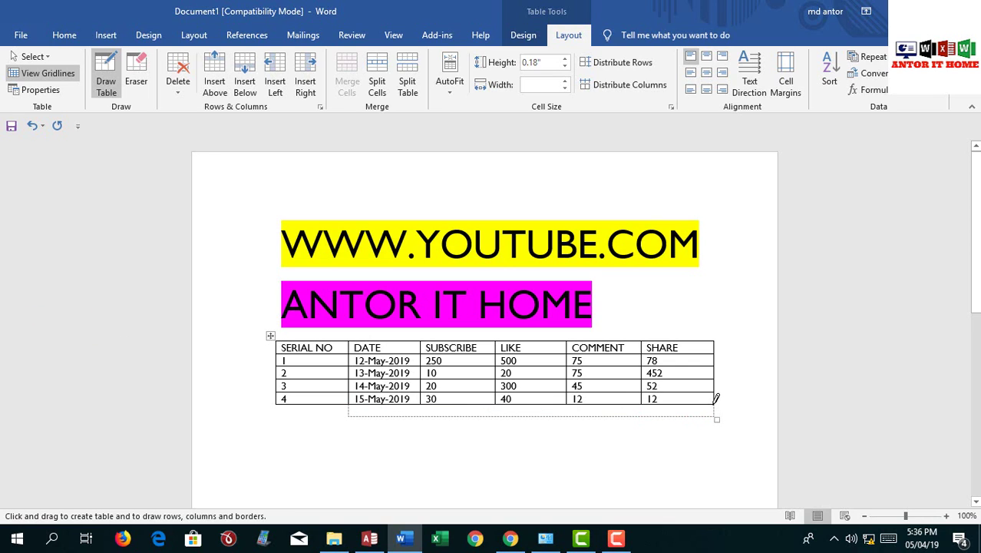
Draw solid borders around the new bottom row, undoing the stray diagonal lines across it.
{"action": "mouse_move", "coordinate": [715, 400]}
{"action": "left_mouse_down"}
{"action": "mouse_move", "coordinate": [678, 405]}
{"action": "mouse_move", "coordinate": [716, 418]}
{"action": "left_mouse_up"}
{"action": "left_click_drag", "start_coordinate": [351, 401], "coordinate": [359, 415]}
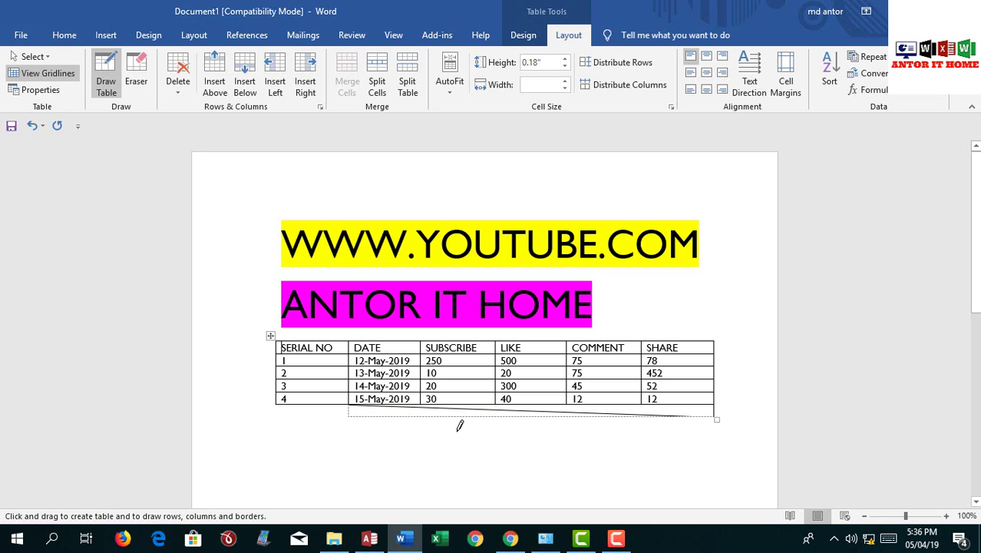
{"action": "key", "text": "ctrl+z"}
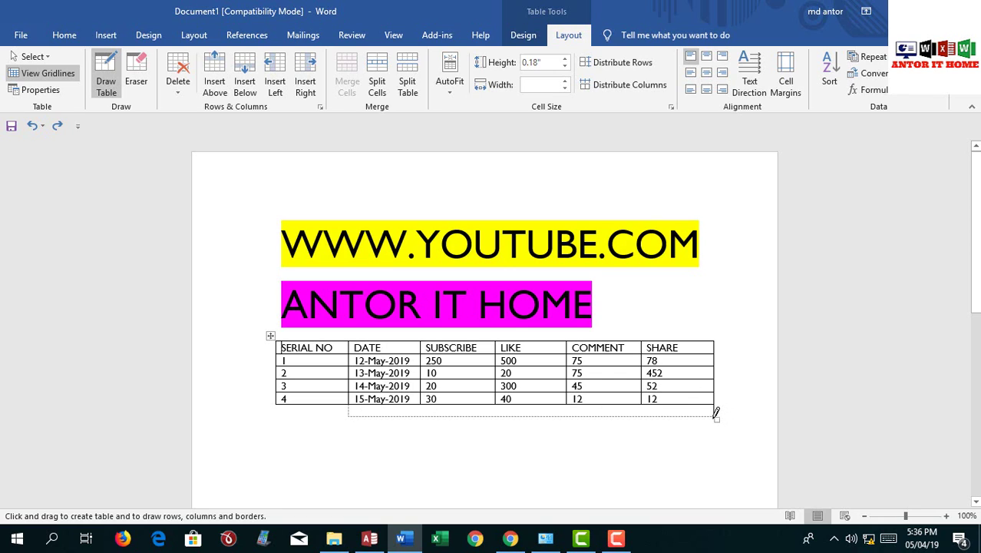
{"action": "left_click_drag", "start_coordinate": [716, 410], "coordinate": [716, 411]}
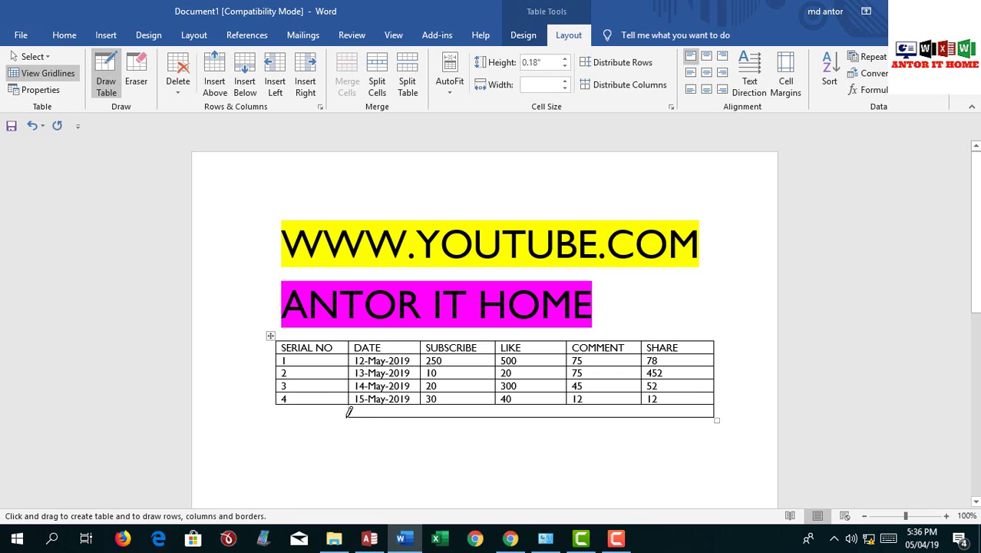
{"action": "mouse_move", "coordinate": [349, 414]}
{"action": "left_mouse_down"}
{"action": "mouse_move", "coordinate": [350, 405]}
{"action": "mouse_move", "coordinate": [353, 412]}
{"action": "left_mouse_up"}
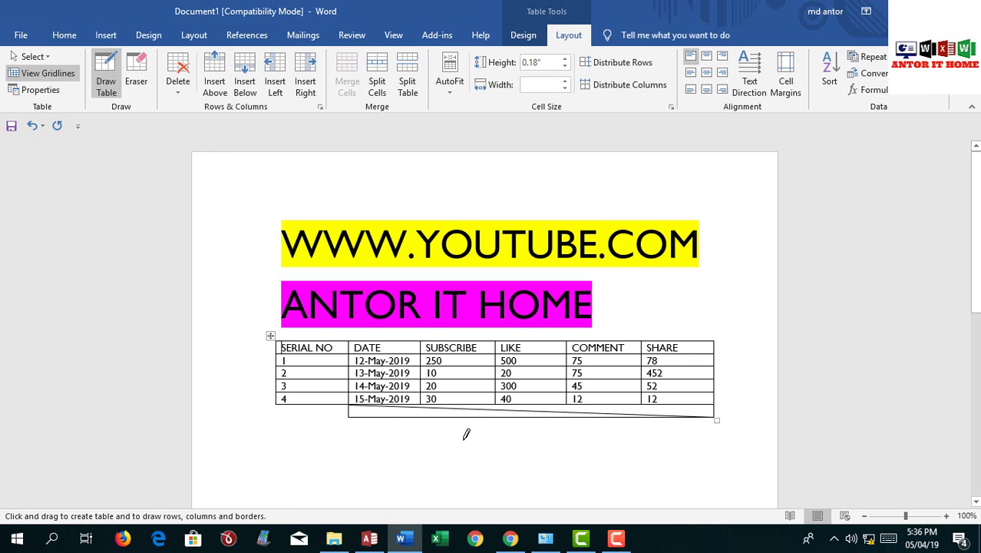
{"action": "key", "text": "ctrl+z"}
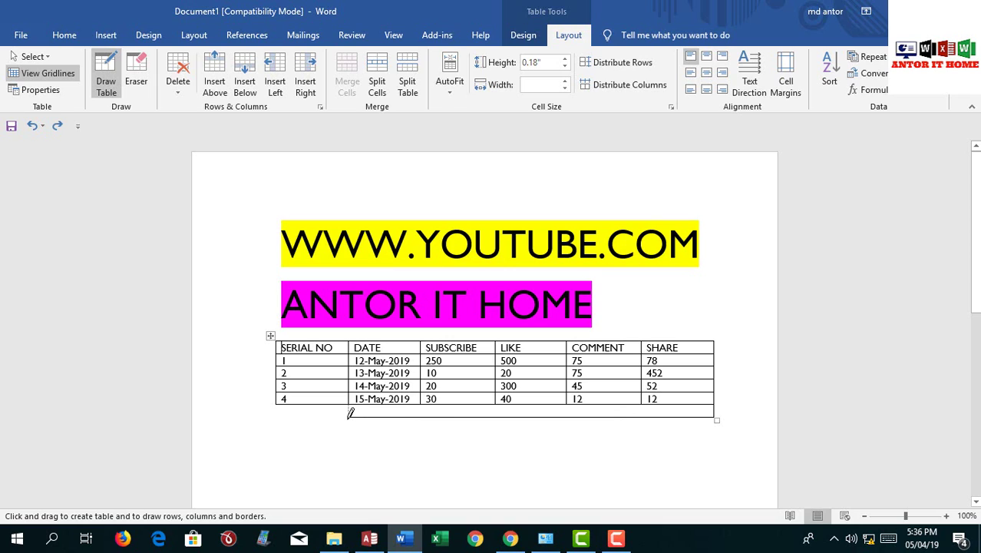
{"action": "mouse_move", "coordinate": [351, 410]}
{"action": "left_mouse_down"}
{"action": "mouse_move", "coordinate": [350, 399]}
{"action": "mouse_move", "coordinate": [359, 418]}
{"action": "mouse_move", "coordinate": [346, 412]}
{"action": "mouse_move", "coordinate": [459, 418]}
{"action": "left_mouse_up"}
{"action": "key", "text": "Escape"}
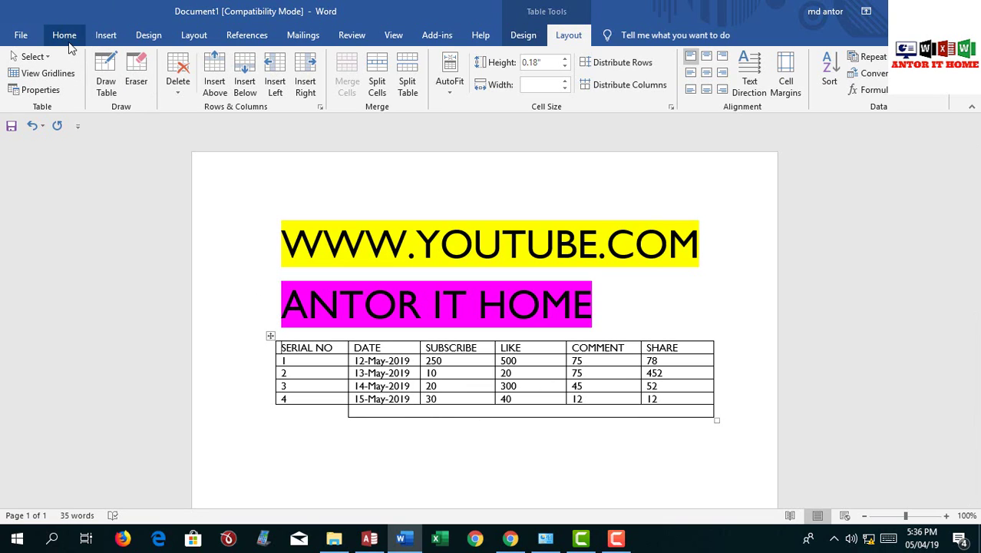
Divide the new bottom row into five cells by drawing vertical borders in line with the columns above.
{"action": "left_click", "coordinate": [100, 37]}
{"action": "left_click", "coordinate": [106, 93]}
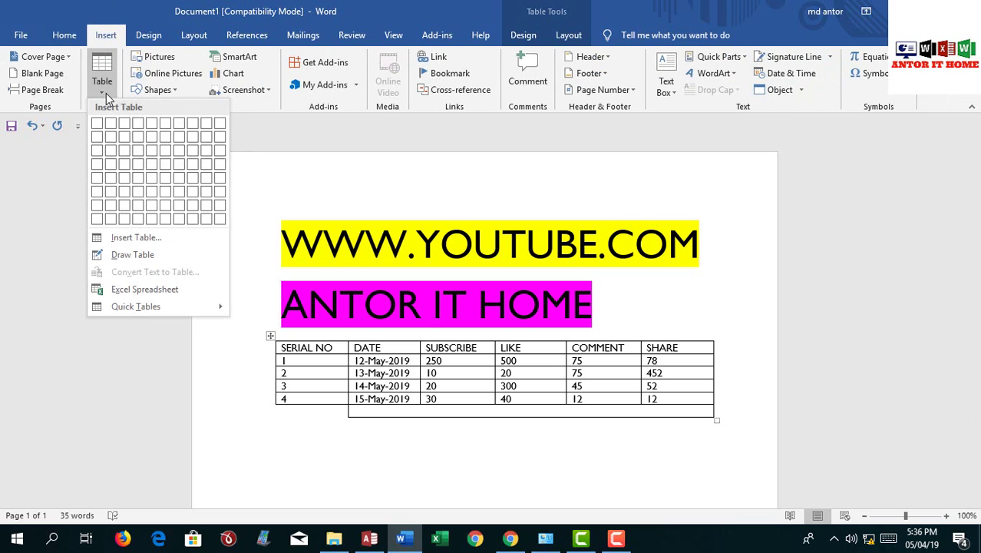
{"action": "left_click", "coordinate": [127, 254]}
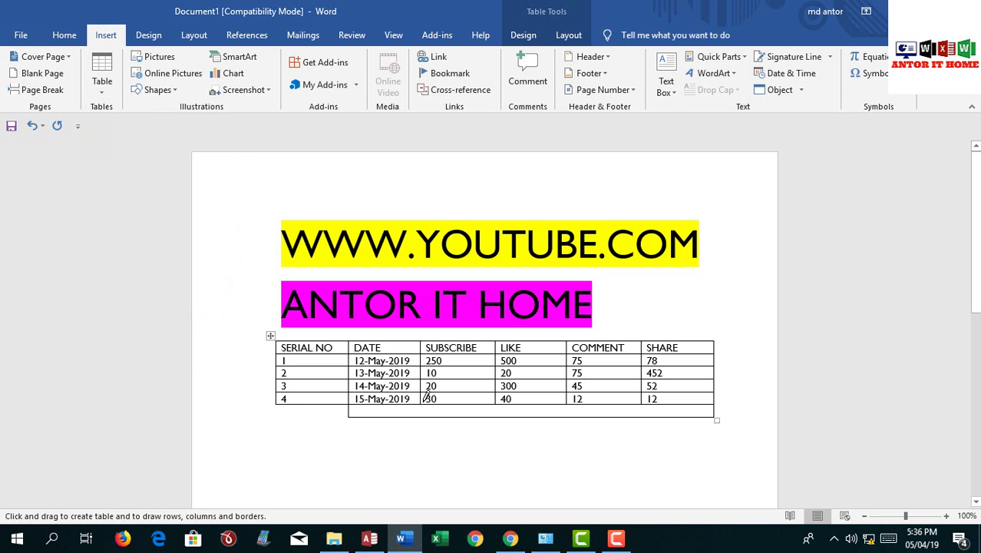
{"action": "left_click_drag", "start_coordinate": [420, 405], "coordinate": [420, 417]}
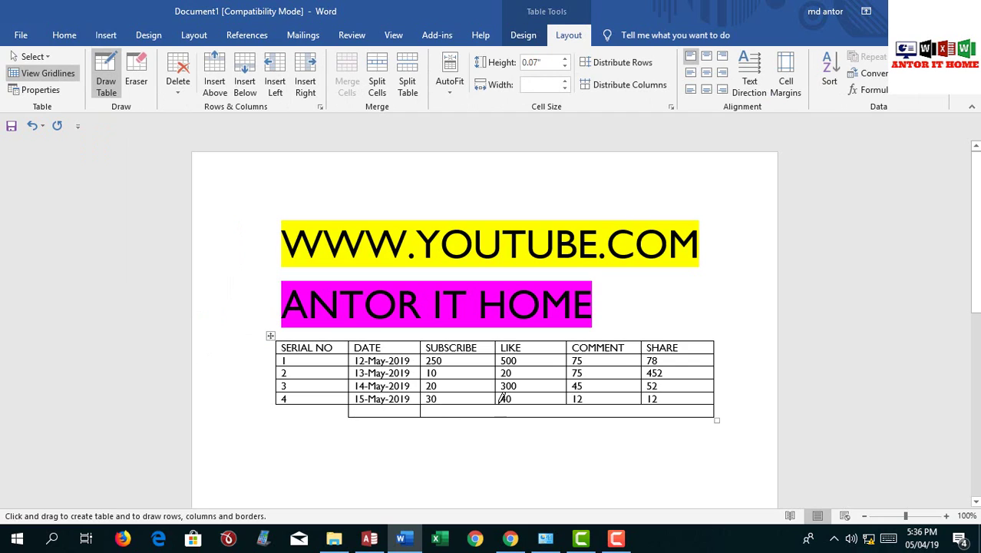
{"action": "left_click_drag", "start_coordinate": [497, 402], "coordinate": [495, 419]}
{"action": "left_click_drag", "start_coordinate": [647, 397], "coordinate": [643, 415]}
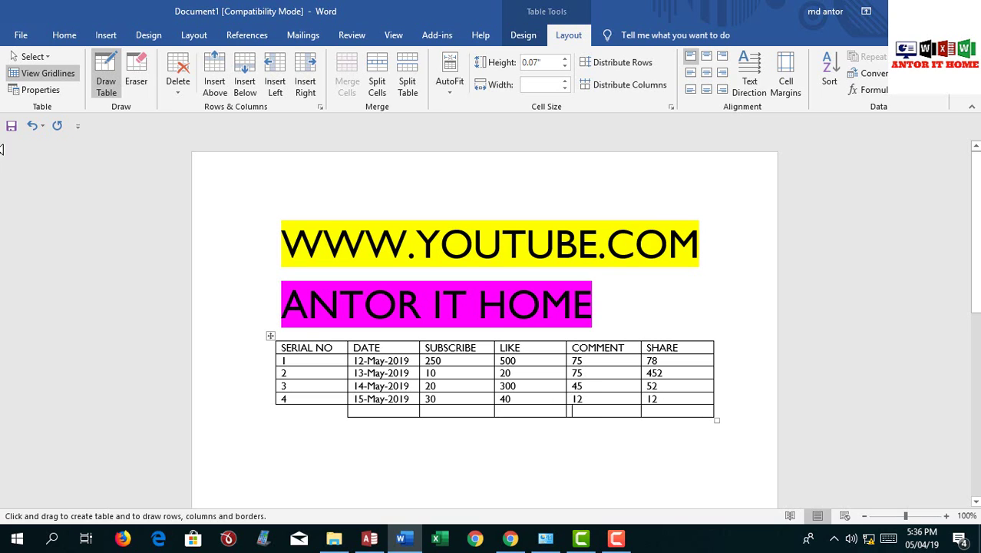
{"action": "key", "text": "Escape"}
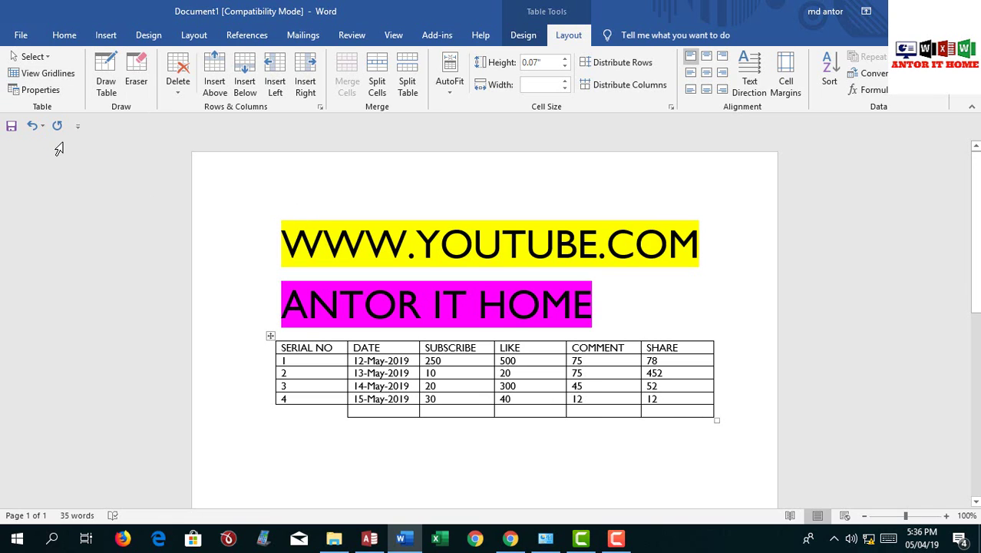
Centre the text of the whole table, and try bold on it before removing the bold again.
{"action": "left_click", "coordinate": [64, 35]}
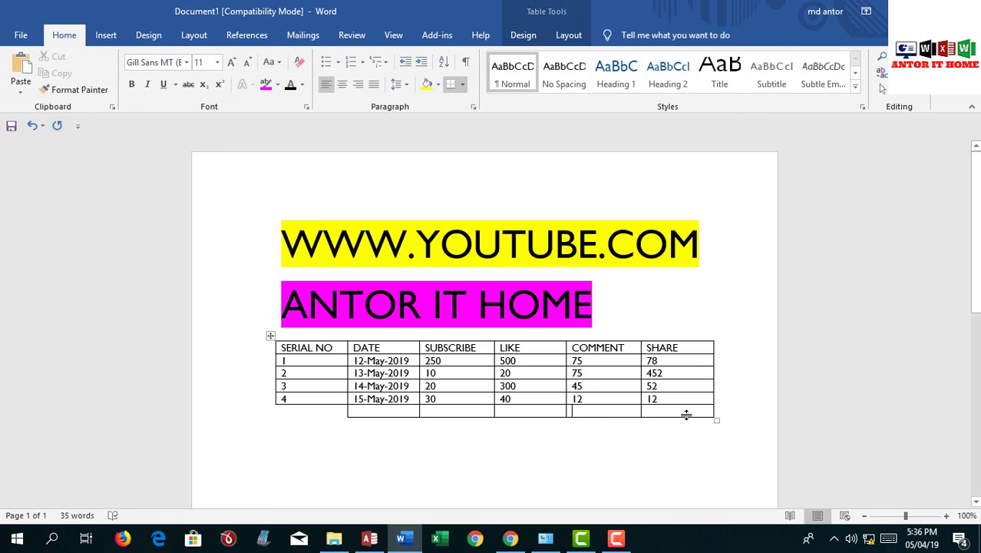
{"action": "left_click_drag", "start_coordinate": [686, 414], "coordinate": [339, 307]}
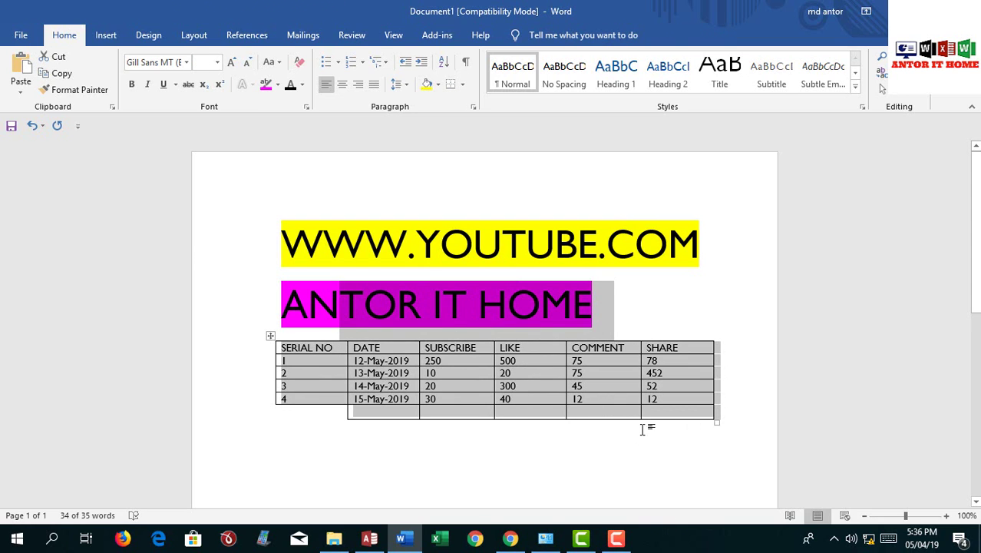
{"action": "left_click_drag", "start_coordinate": [656, 418], "coordinate": [319, 347]}
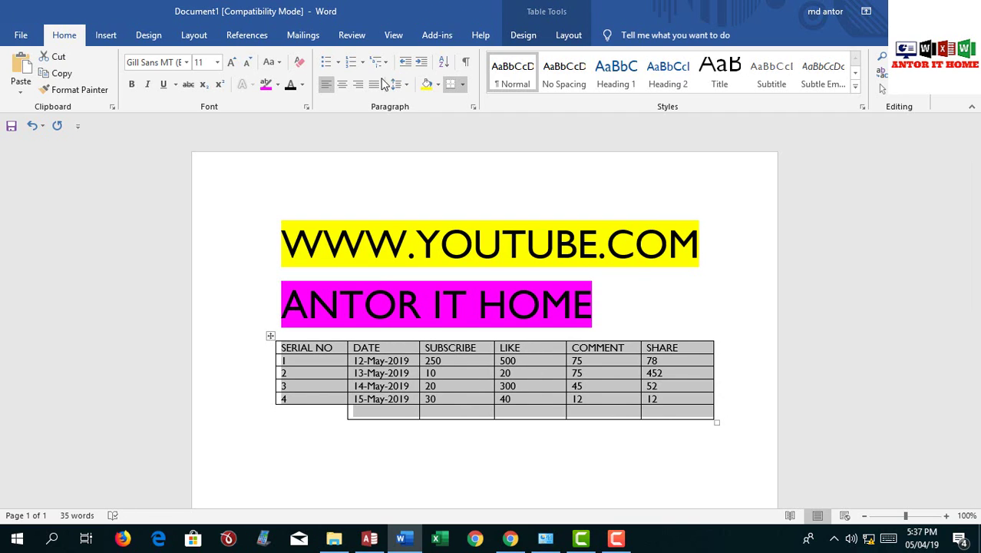
{"action": "left_click", "coordinate": [345, 85]}
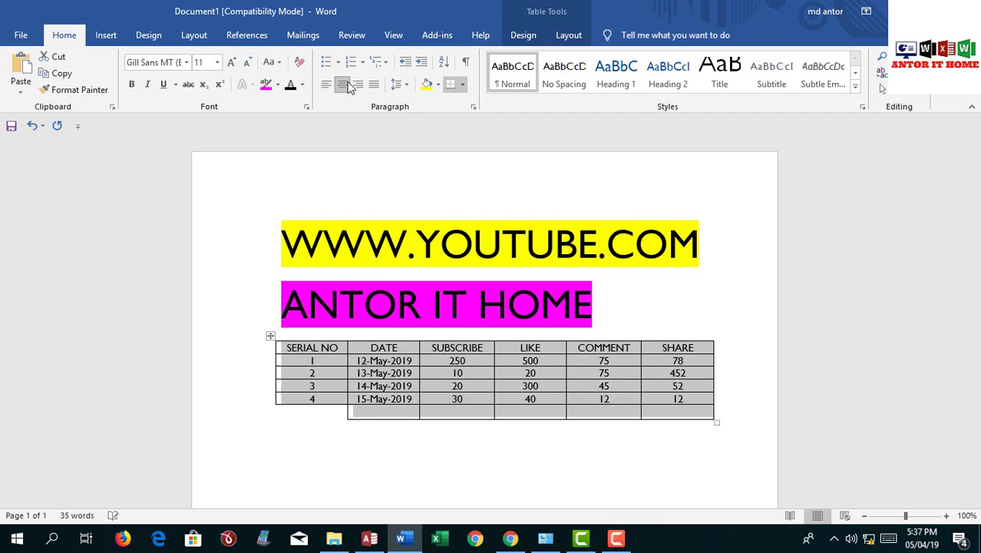
{"action": "left_click", "coordinate": [130, 86]}
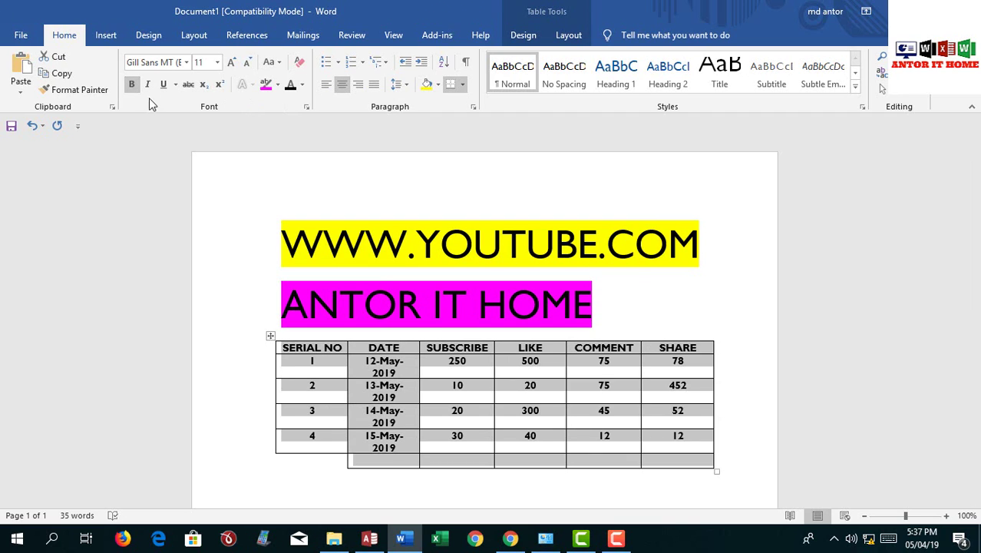
{"action": "left_click", "coordinate": [135, 89]}
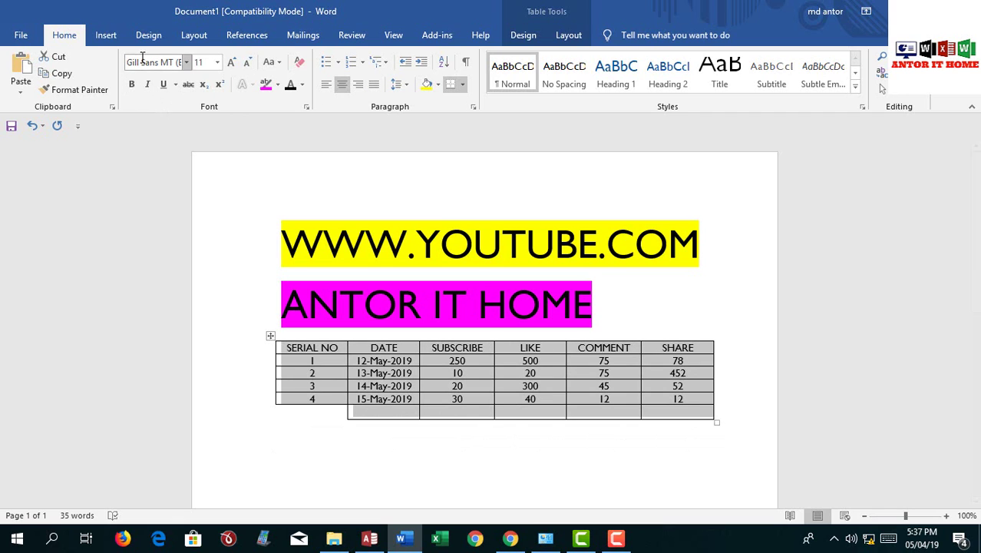
Total the SUBSCRIBE column in its empty bottom cell with the formula =SUM(ABOVE).
{"action": "left_click", "coordinate": [106, 34]}
{"action": "left_click", "coordinate": [688, 416]}
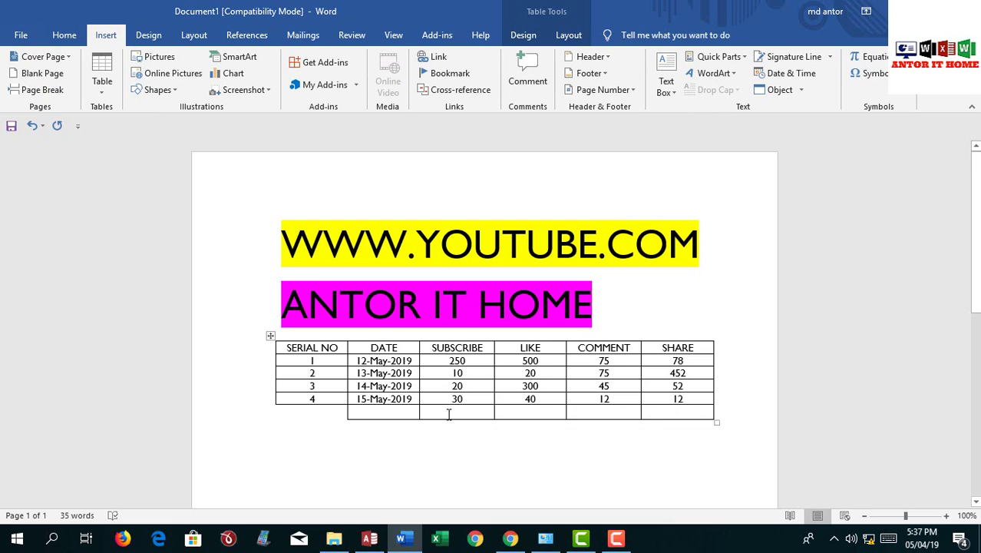
{"action": "mouse_move", "coordinate": [270, 363]}
{"action": "mouse_move", "coordinate": [419, 333]}
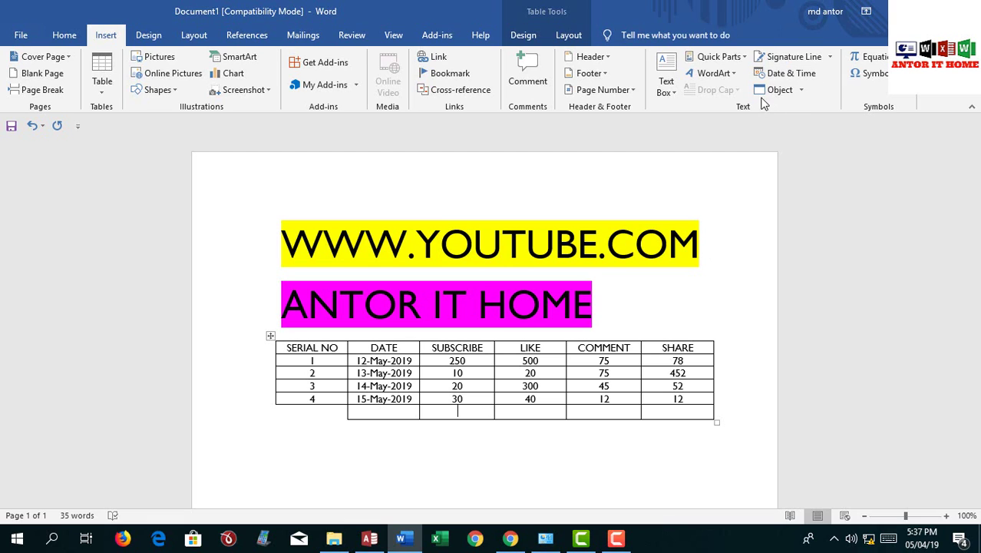
{"action": "left_click", "coordinate": [67, 35]}
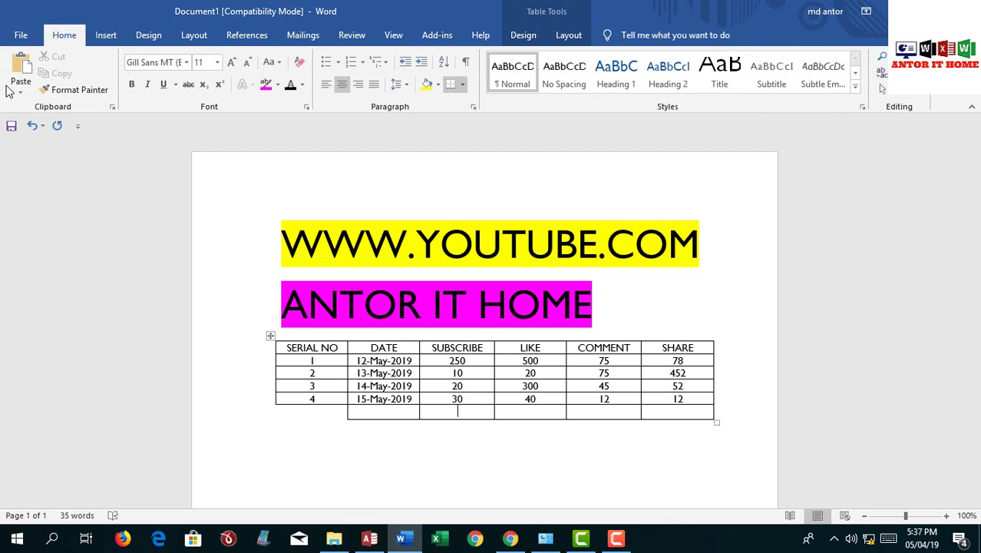
{"action": "left_click", "coordinate": [569, 37]}
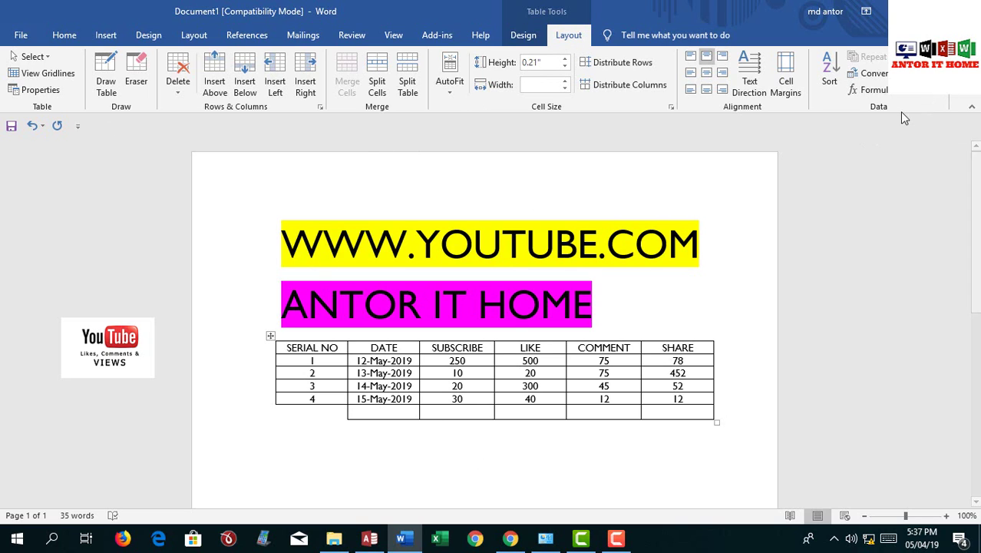
{"action": "left_click", "coordinate": [879, 91]}
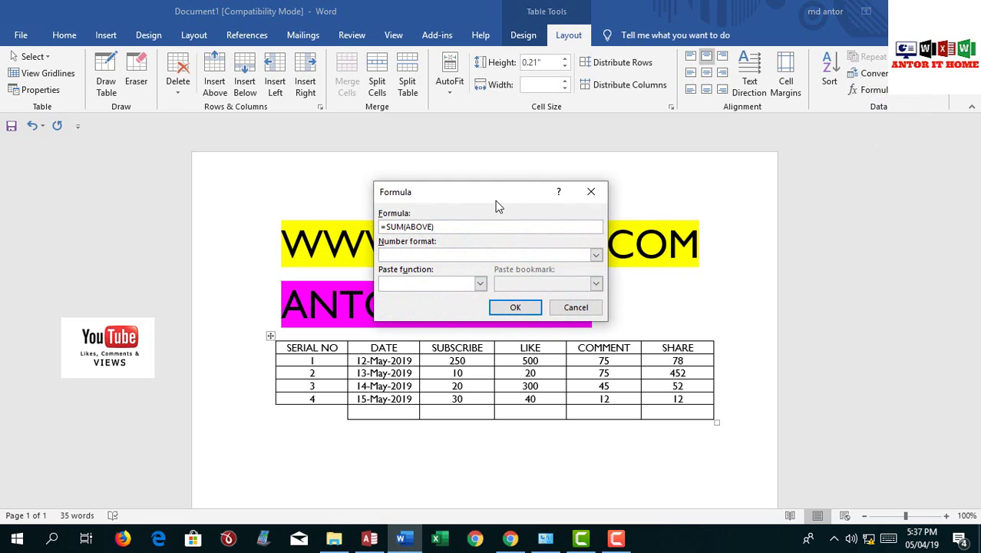
{"action": "left_click_drag", "start_coordinate": [493, 193], "coordinate": [648, 167]}
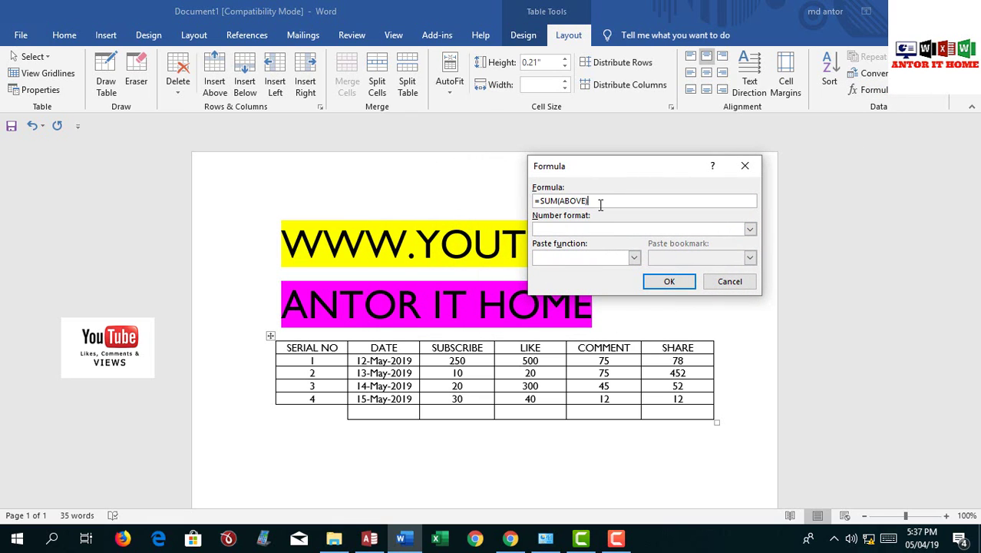
{"action": "left_click", "coordinate": [669, 282]}
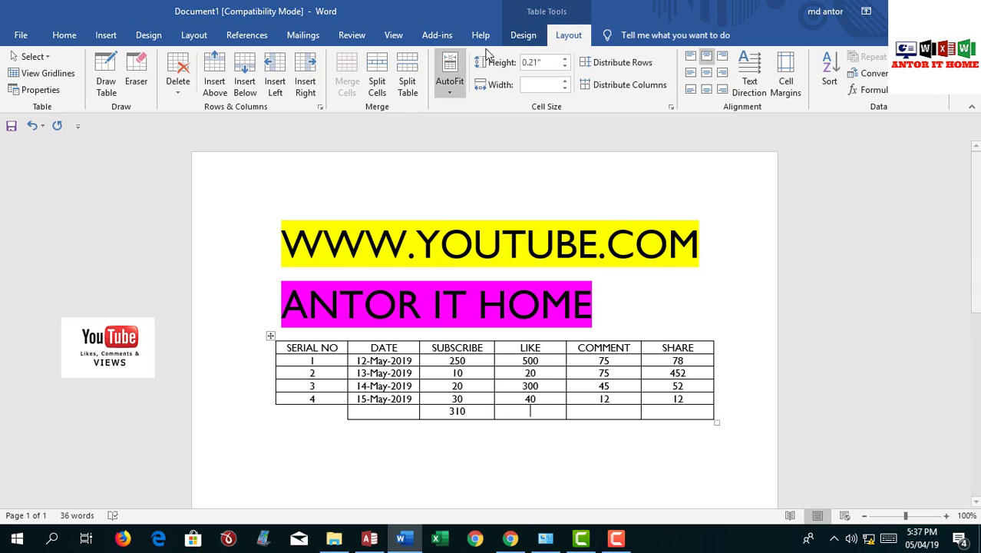
Average the LIKE column in its empty bottom cell with the formula =AVERAGE(ABOVE), using the AVERAGE function in place of SUM.
{"action": "left_click", "coordinate": [873, 90]}
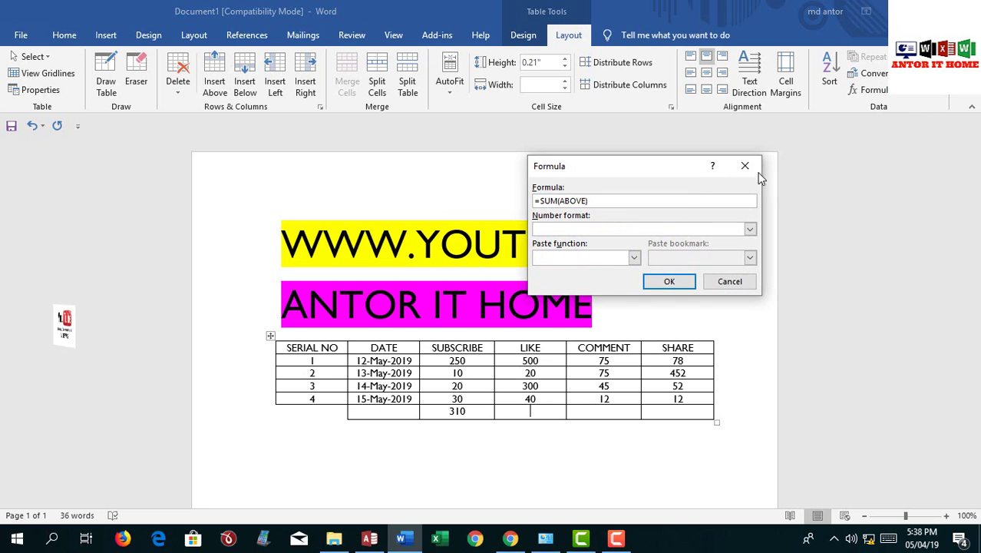
{"action": "left_click", "coordinate": [634, 258]}
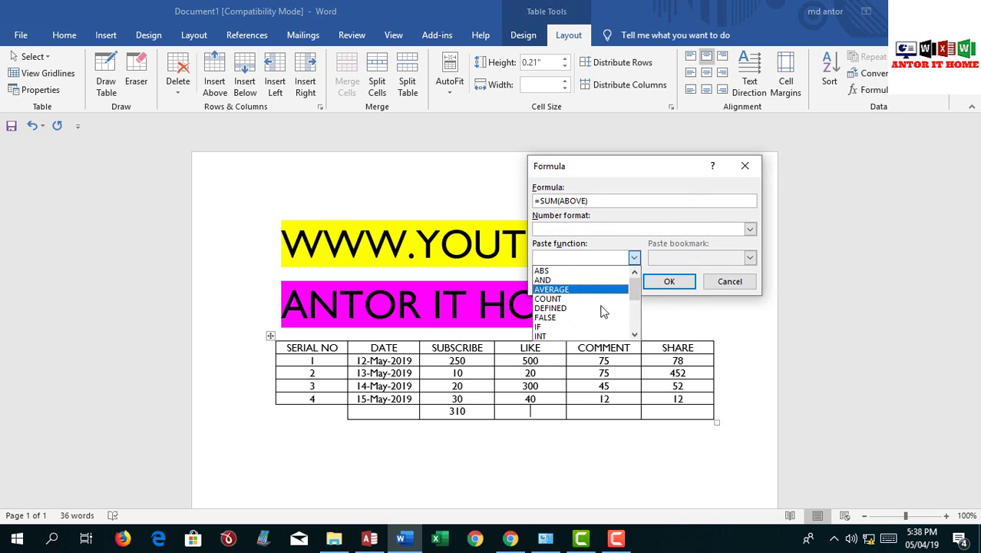
{"action": "scroll", "coordinate": [591, 326], "scroll_direction": "down", "scroll_amount": 1}
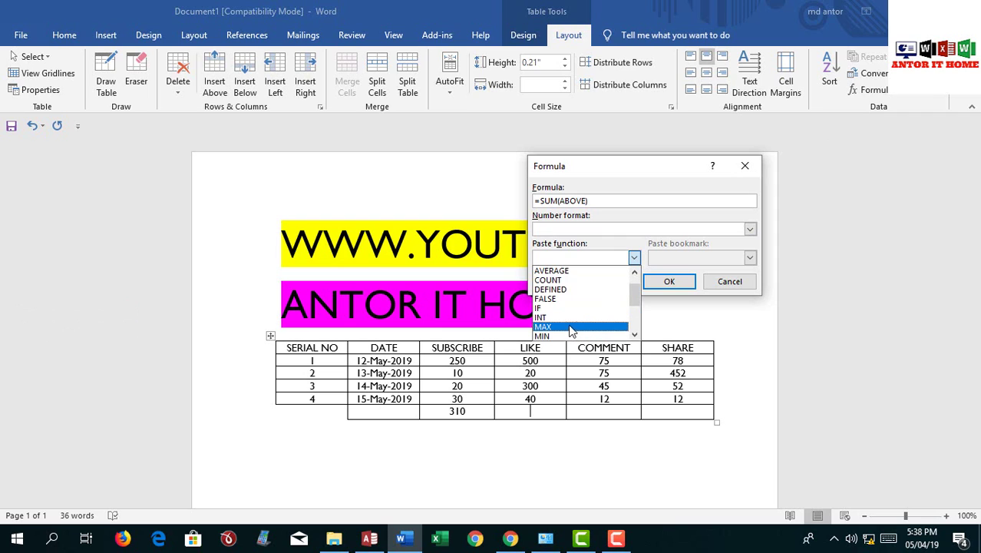
{"action": "scroll", "coordinate": [571, 328], "scroll_direction": "down", "scroll_amount": 2}
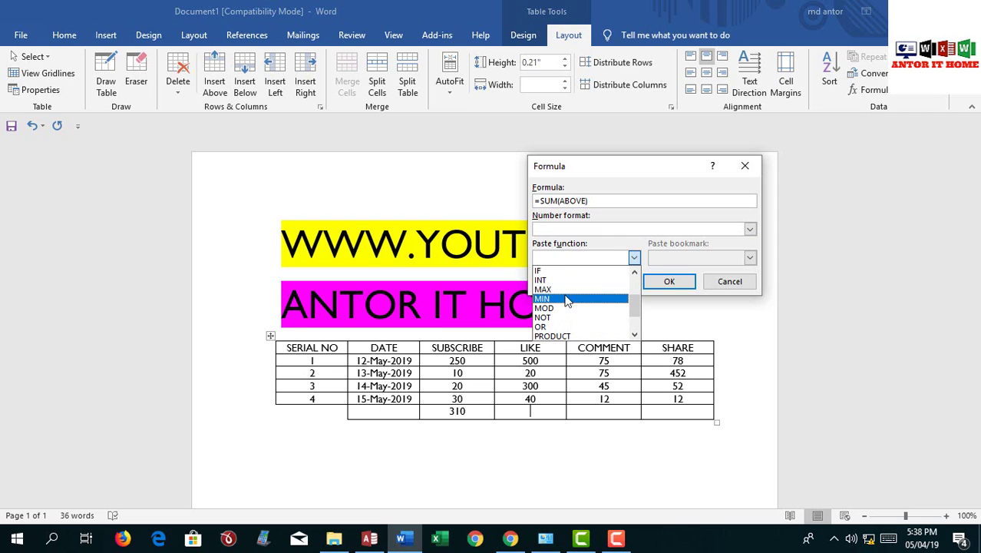
{"action": "scroll", "coordinate": [568, 331], "scroll_direction": "down", "scroll_amount": 1}
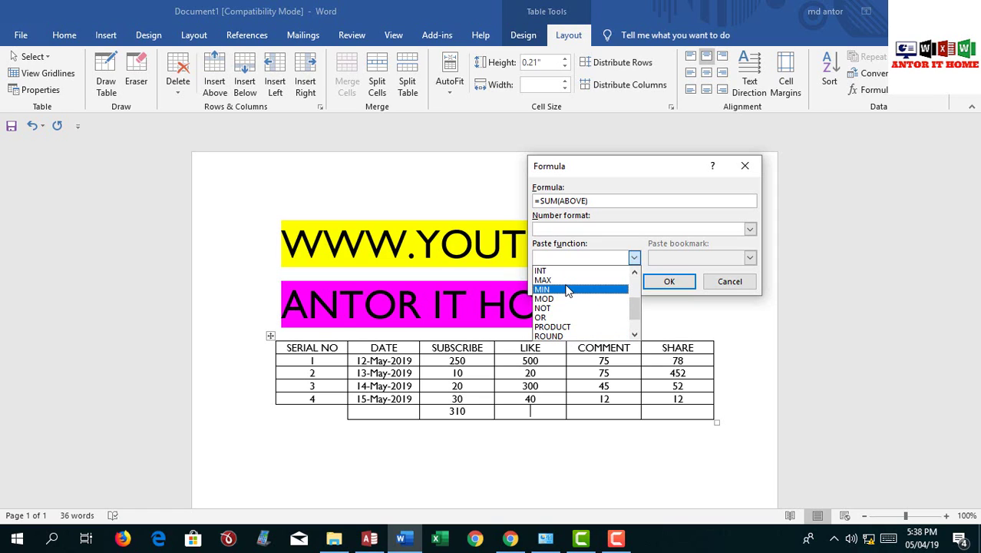
{"action": "scroll", "coordinate": [568, 291], "scroll_direction": "up", "scroll_amount": 3}
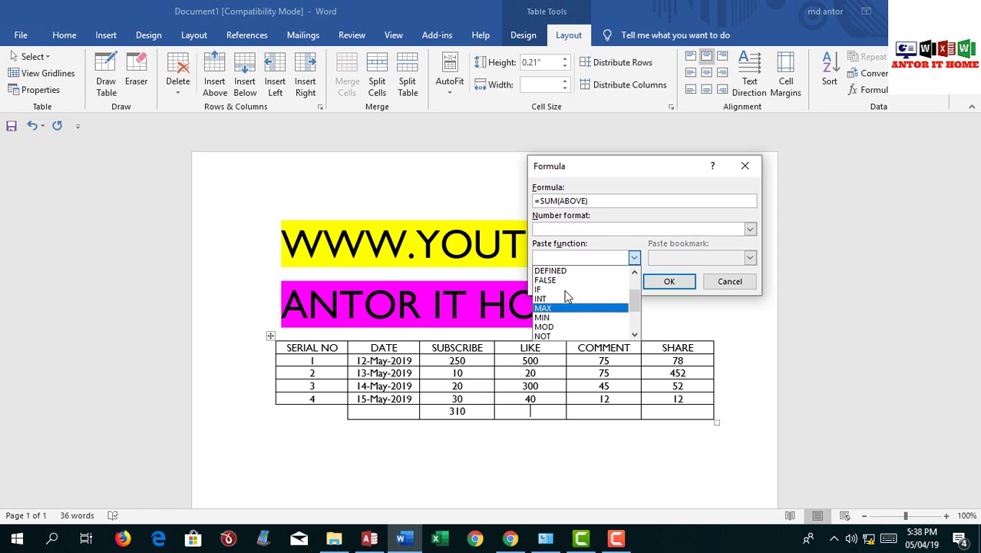
{"action": "scroll", "coordinate": [569, 291], "scroll_direction": "up", "scroll_amount": 1}
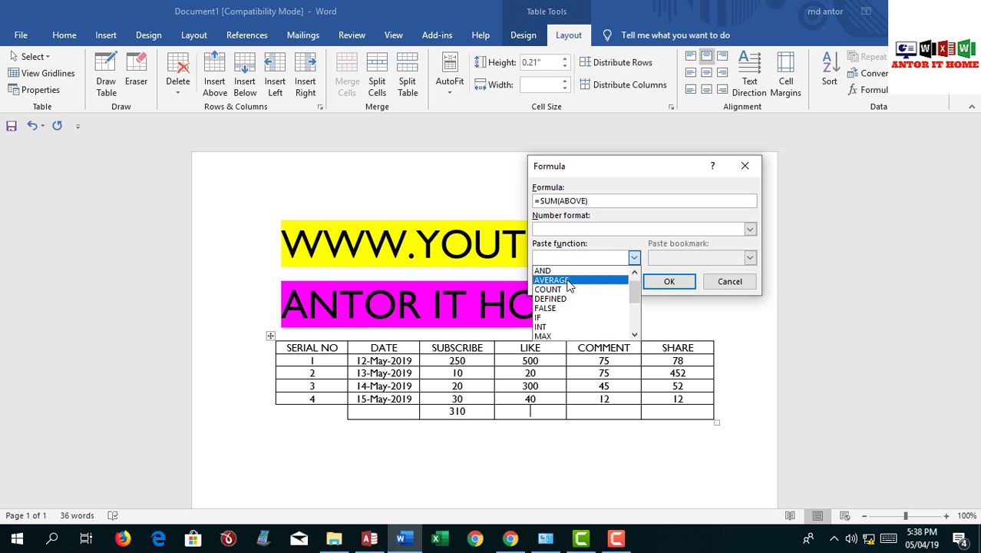
{"action": "left_click", "coordinate": [568, 280]}
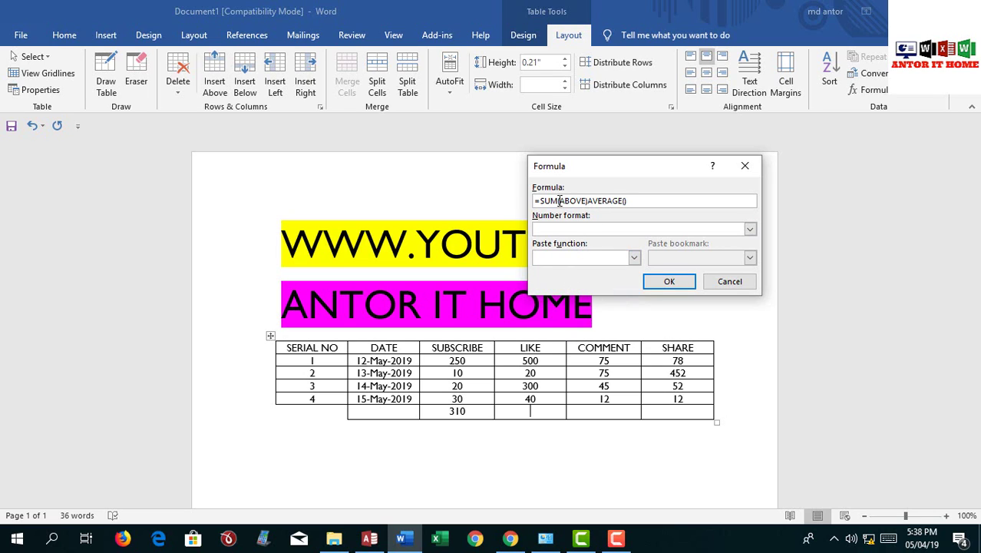
{"action": "key", "text": "BackSpace"}
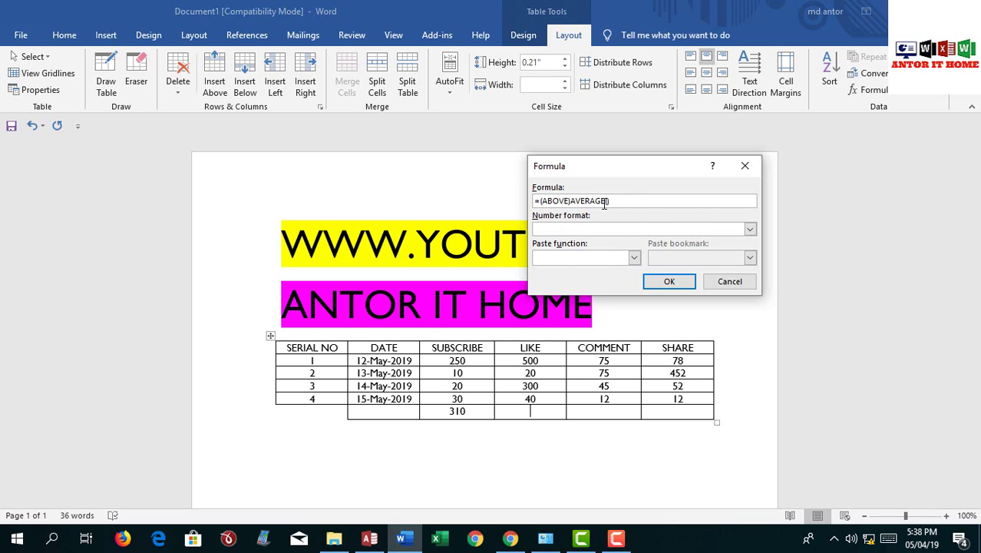
{"action": "left_click_drag", "start_coordinate": [572, 202], "coordinate": [540, 203]}
{"action": "key", "text": "ctrl+x"}
{"action": "key", "text": "ctrl+v"}
{"action": "left_click", "coordinate": [668, 281]}
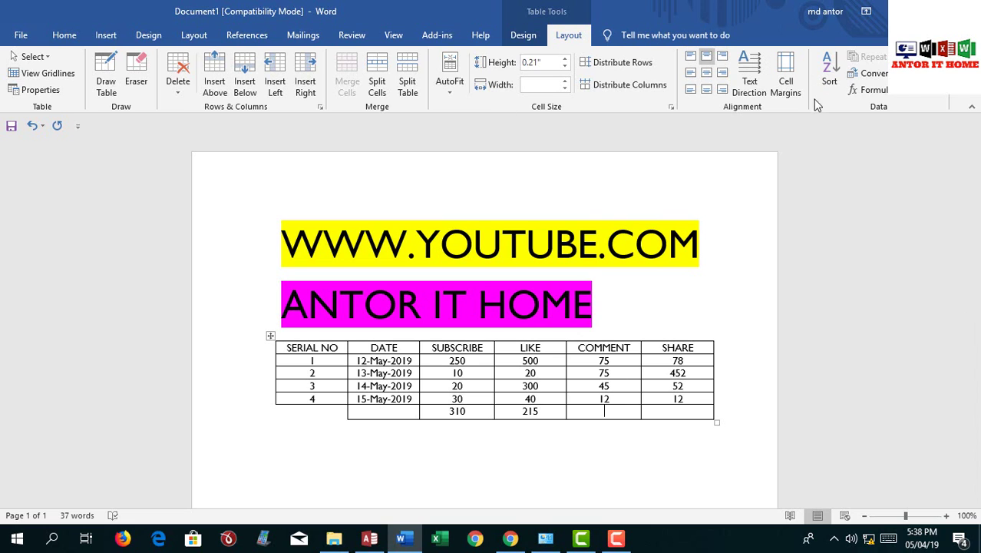
Total the COMMENT column in its empty bottom cell with the formula =SUM(ABOVE).
{"action": "left_click", "coordinate": [871, 90]}
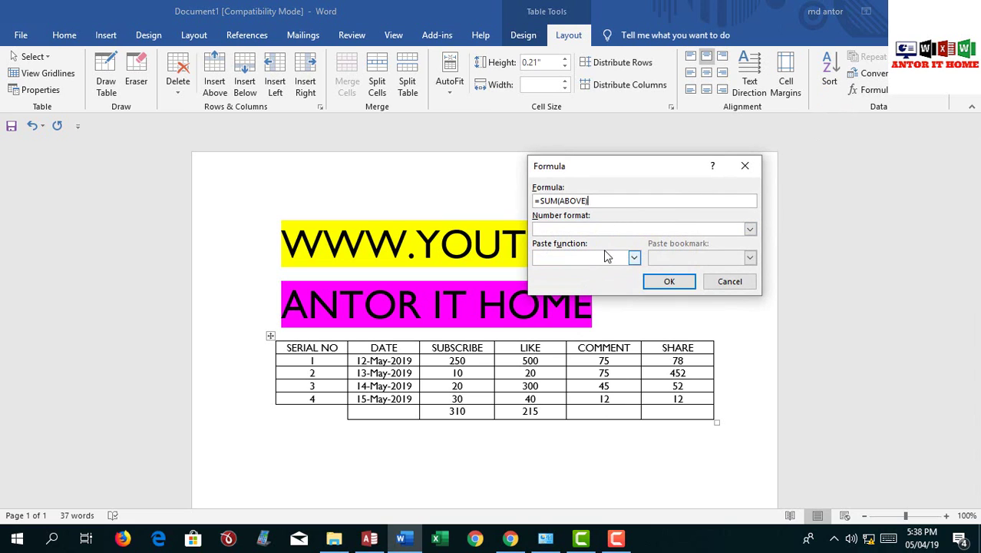
{"action": "left_click", "coordinate": [668, 281]}
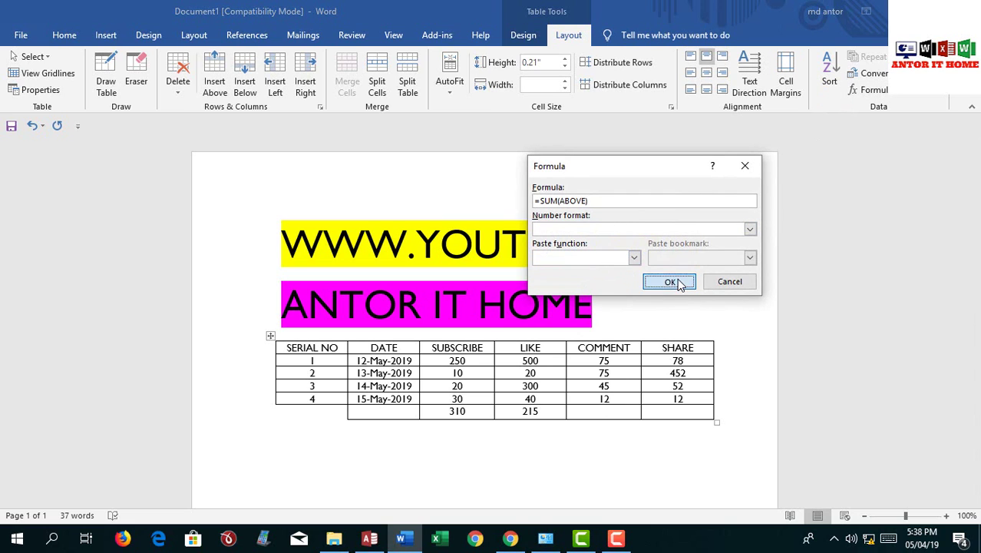
Multiply the SHARE column's values in its empty bottom cell with the formula =PRODUCT(ABOVE), replacing SUM with the PRODUCT function.
{"action": "left_click", "coordinate": [662, 411]}
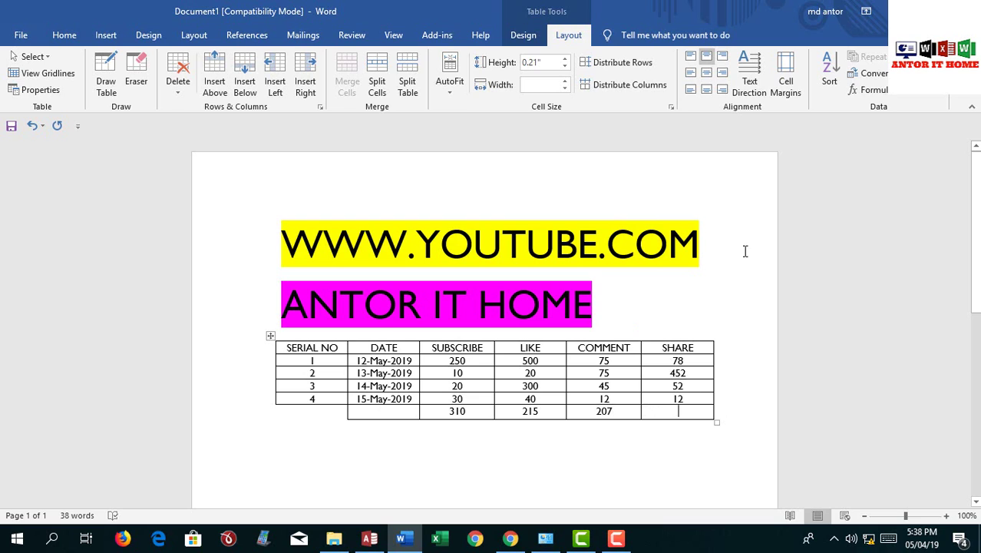
{"action": "left_click", "coordinate": [872, 90]}
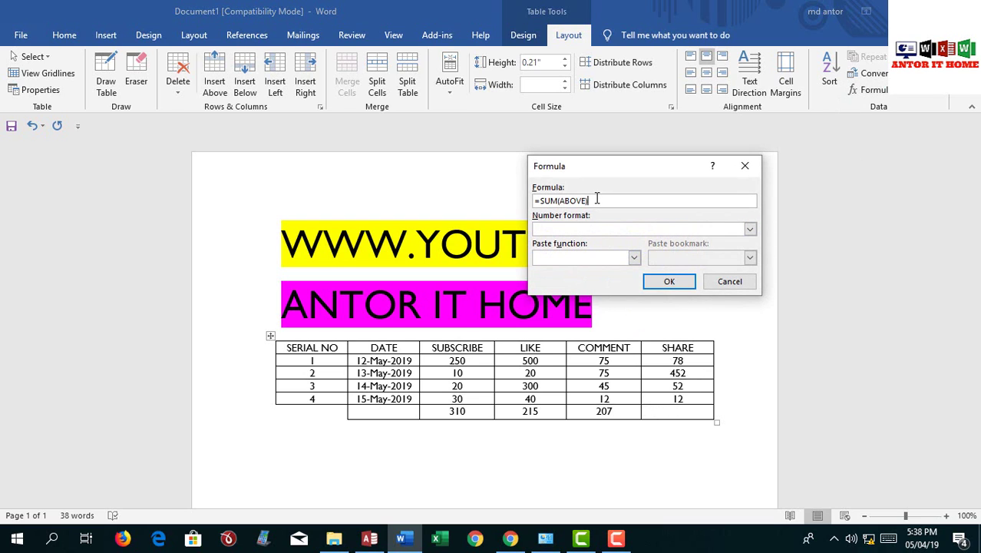
{"action": "left_click_drag", "start_coordinate": [557, 200], "coordinate": [547, 202]}
{"action": "key", "text": "BackSpace"}
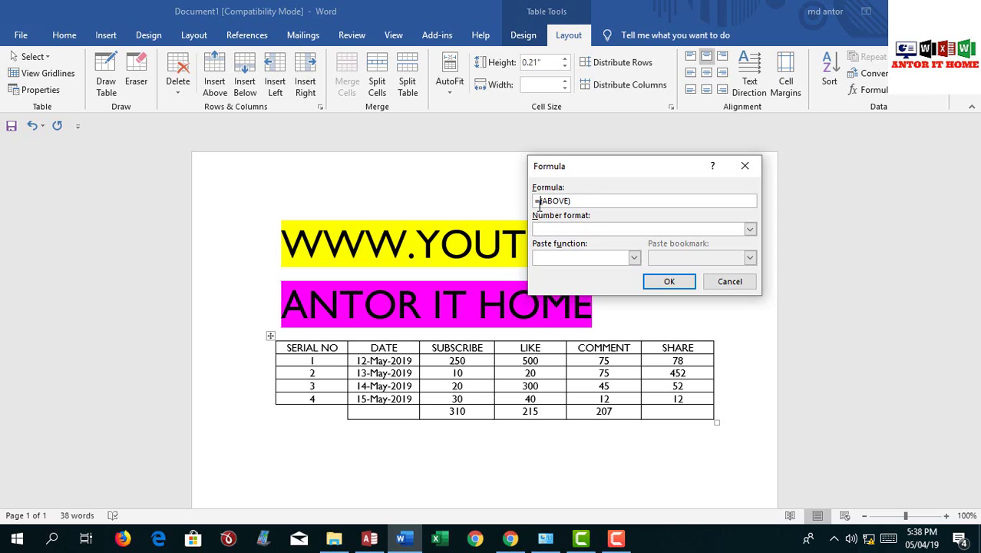
{"action": "left_click", "coordinate": [634, 258]}
{"action": "scroll", "coordinate": [602, 287], "scroll_direction": "down", "scroll_amount": 4}
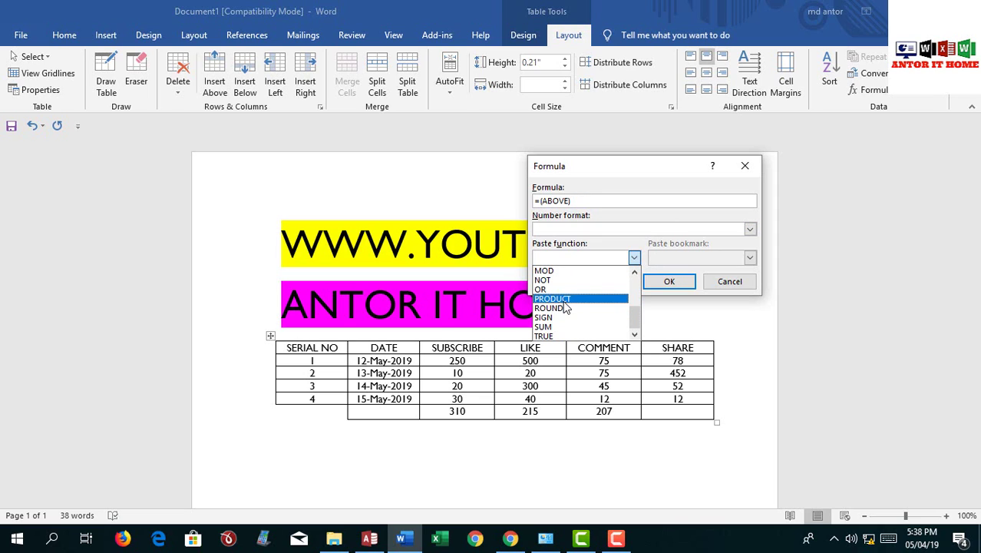
{"action": "left_click", "coordinate": [564, 300]}
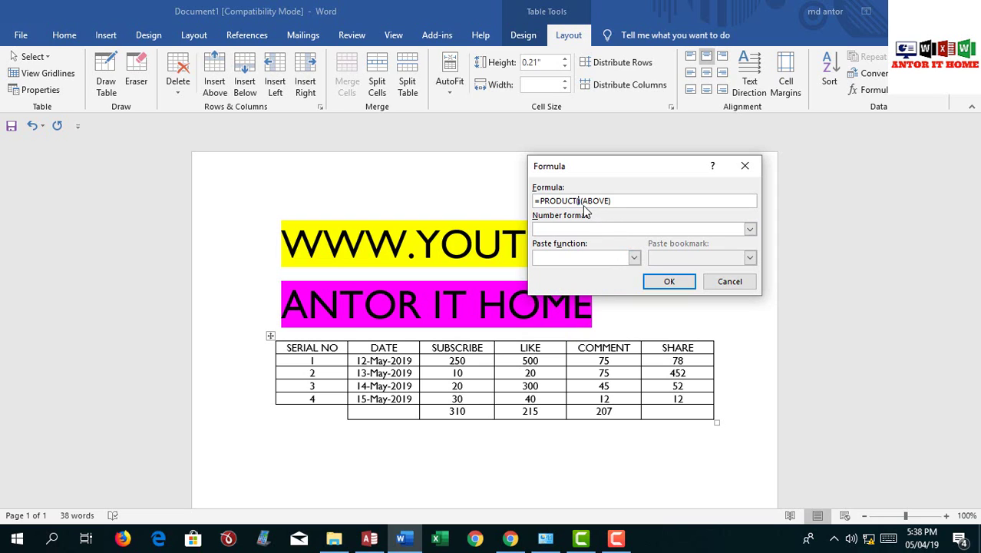
{"action": "key", "text": "Delete"}
{"action": "key", "text": "Delete"}
{"action": "left_click", "coordinate": [669, 281]}
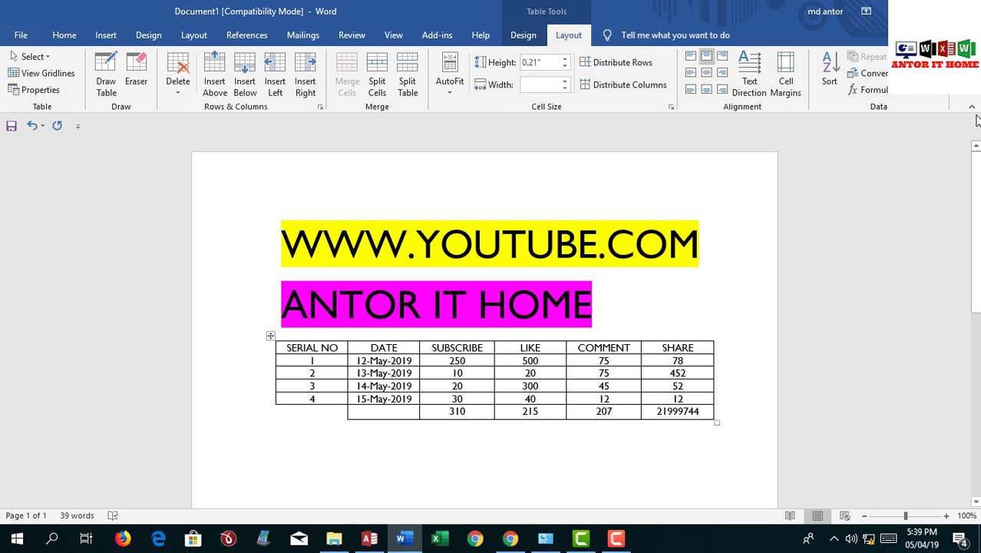
Insert the picture S_10.jpg from the Desktop folder after the result in the SHARE column's bottom cell.
{"action": "left_click", "coordinate": [701, 412]}
{"action": "left_click", "coordinate": [105, 36]}
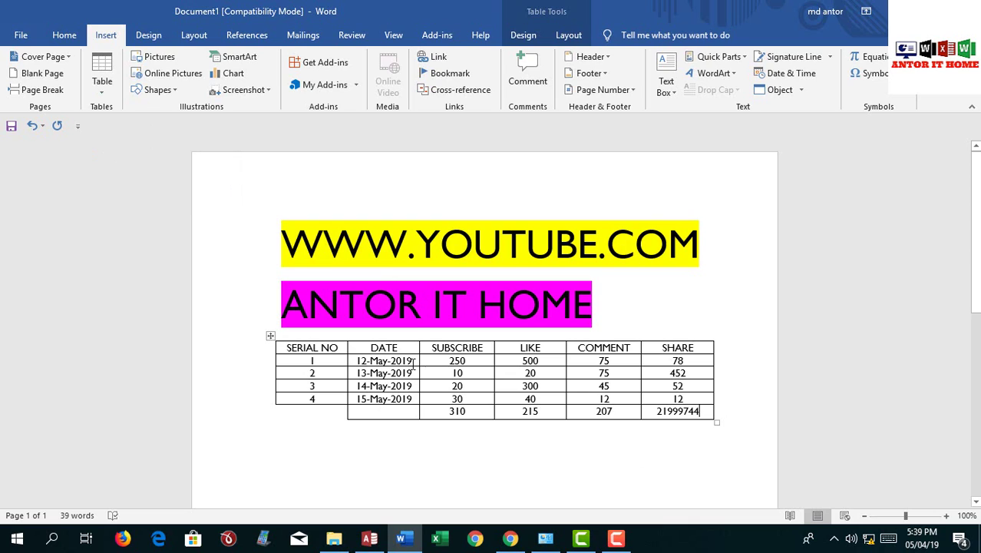
{"action": "mouse_move", "coordinate": [423, 327]}
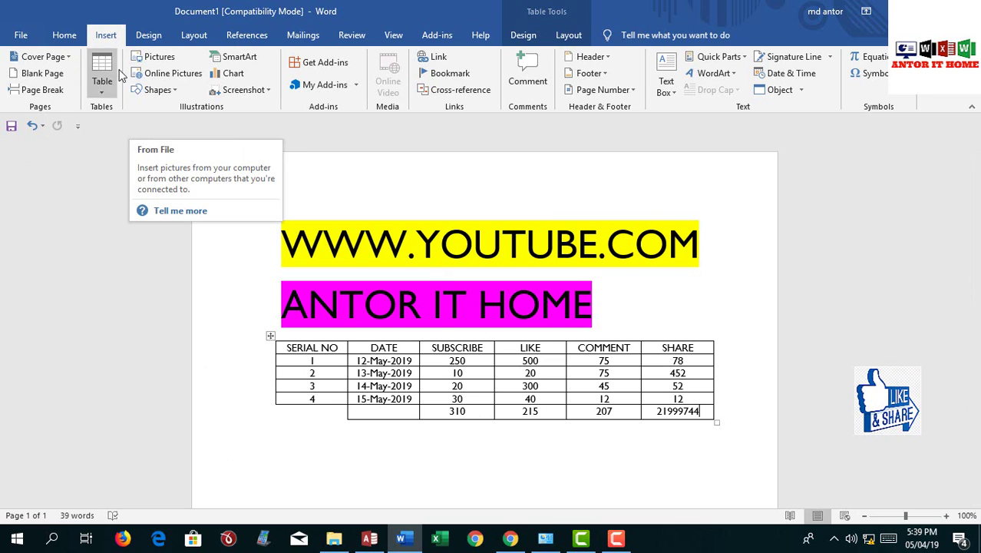
{"action": "left_click", "coordinate": [152, 60]}
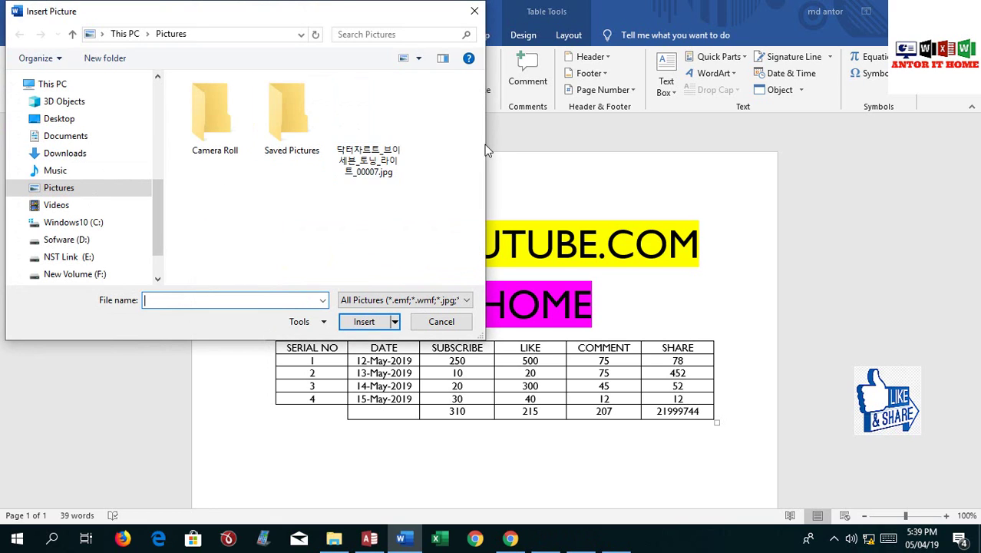
{"action": "left_click", "coordinate": [61, 118]}
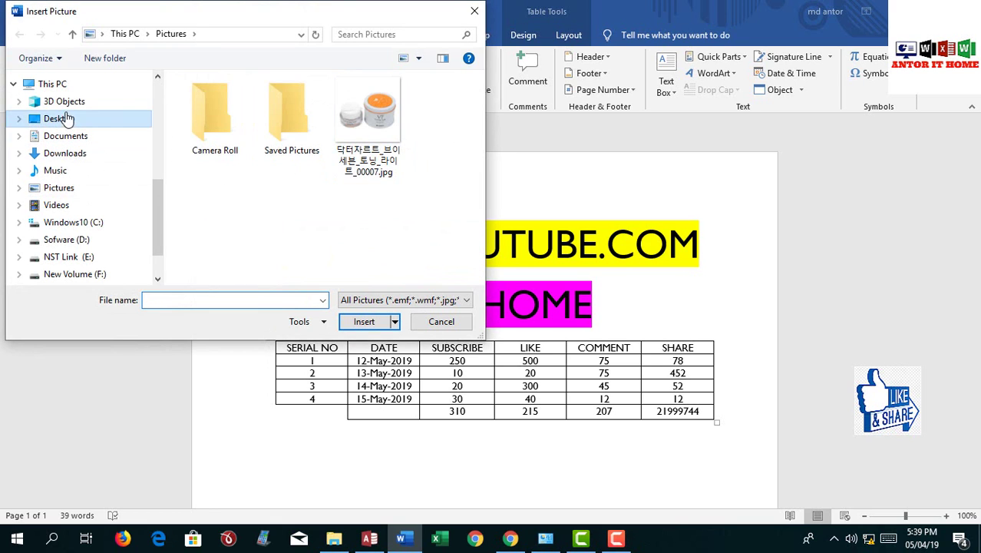
{"action": "scroll", "coordinate": [412, 116], "scroll_direction": "down", "scroll_amount": 2}
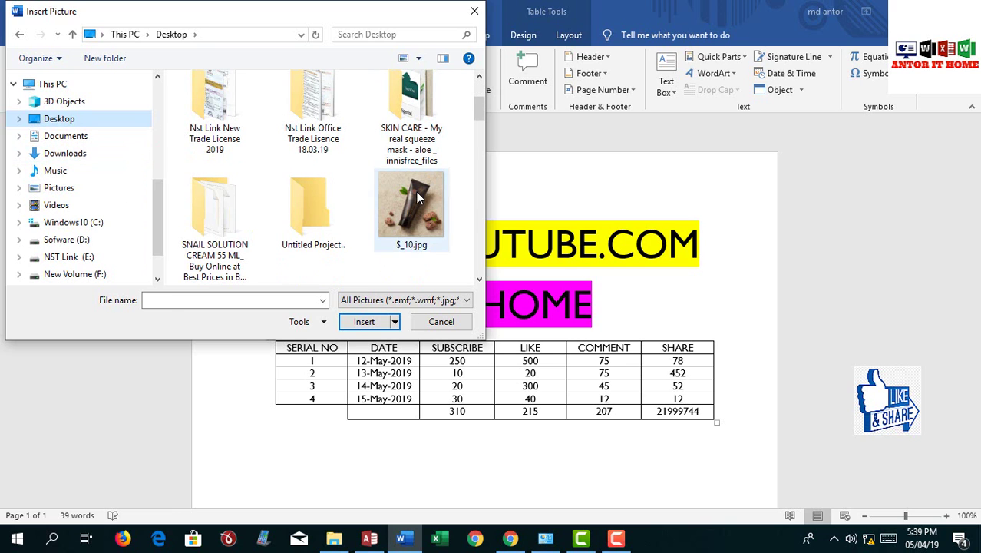
{"action": "left_click", "coordinate": [416, 192]}
{"action": "left_click", "coordinate": [359, 325]}
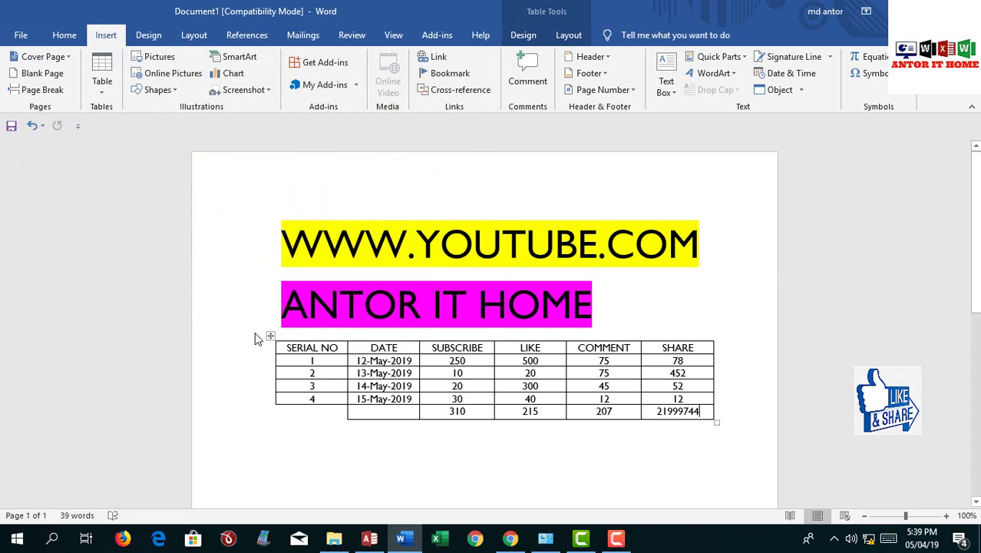
Shrink the inserted picture to about 2.19" high and 3.32" wide.
{"action": "scroll", "coordinate": [636, 352], "scroll_direction": "down", "scroll_amount": 5}
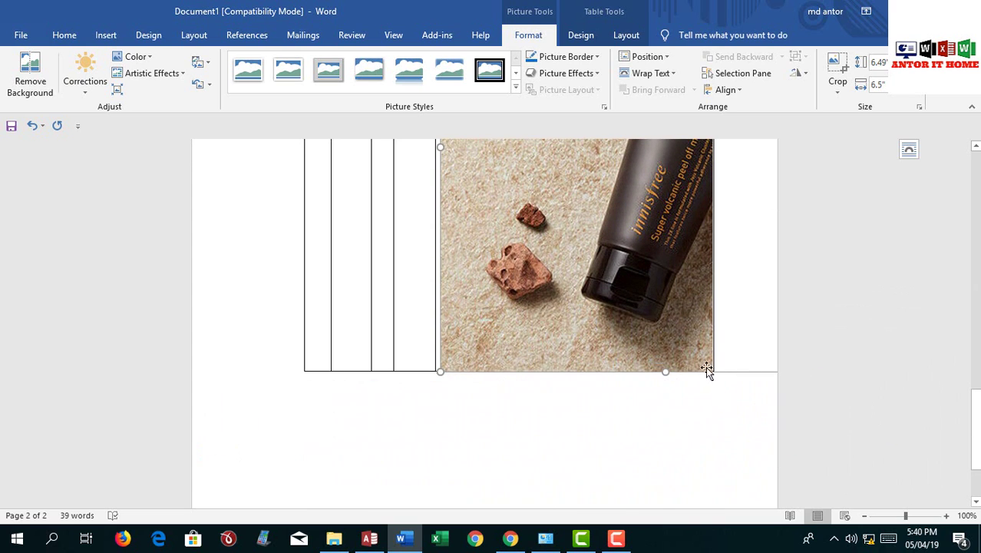
{"action": "left_click_drag", "start_coordinate": [670, 373], "coordinate": [883, 272]}
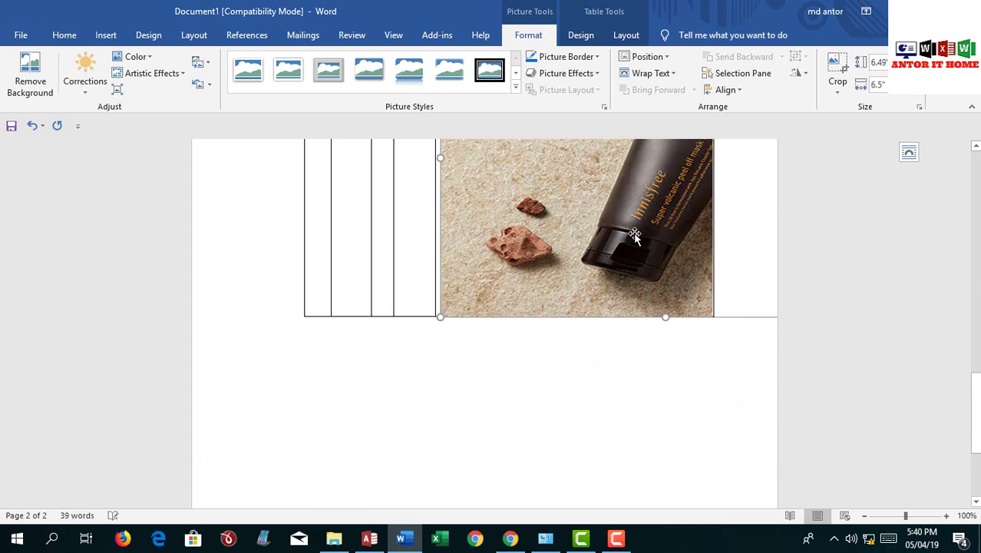
{"action": "scroll", "coordinate": [637, 195], "scroll_direction": "up", "scroll_amount": 1}
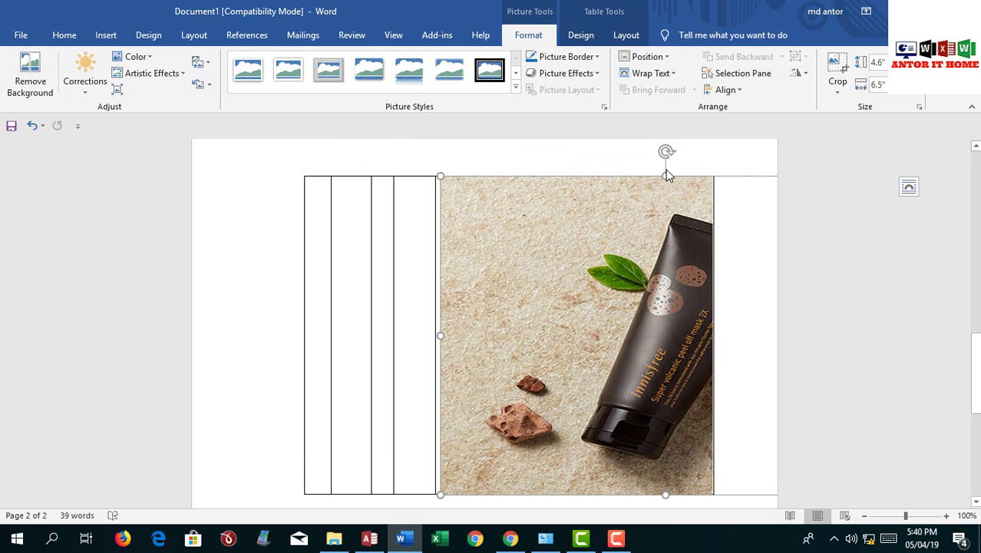
{"action": "left_click_drag", "start_coordinate": [665, 174], "coordinate": [642, 341]}
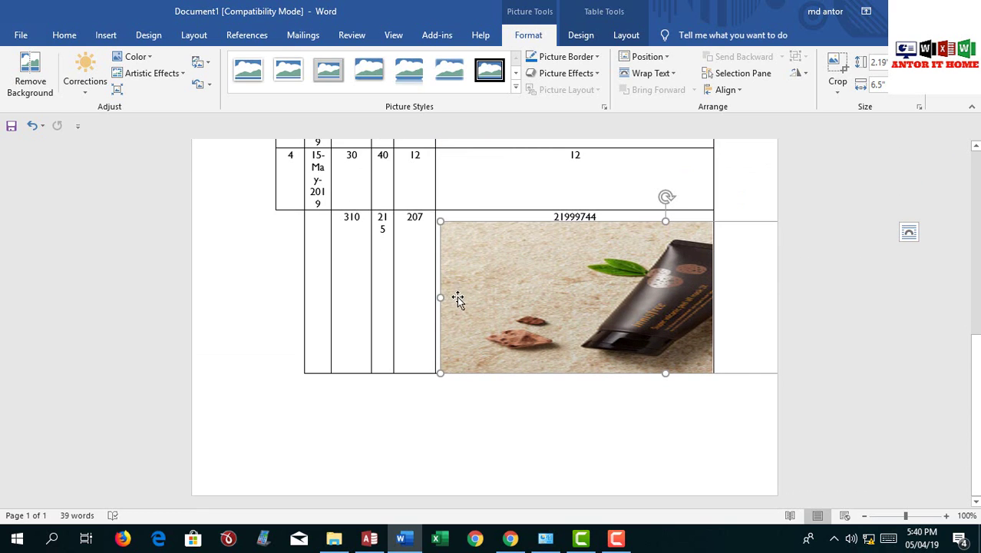
{"action": "left_click_drag", "start_coordinate": [441, 300], "coordinate": [648, 313]}
Resize the picture further to about 1.74" high and 2.26" wide so it fits within the SHARE column.
{"action": "scroll", "coordinate": [569, 306], "scroll_direction": "up", "scroll_amount": 4}
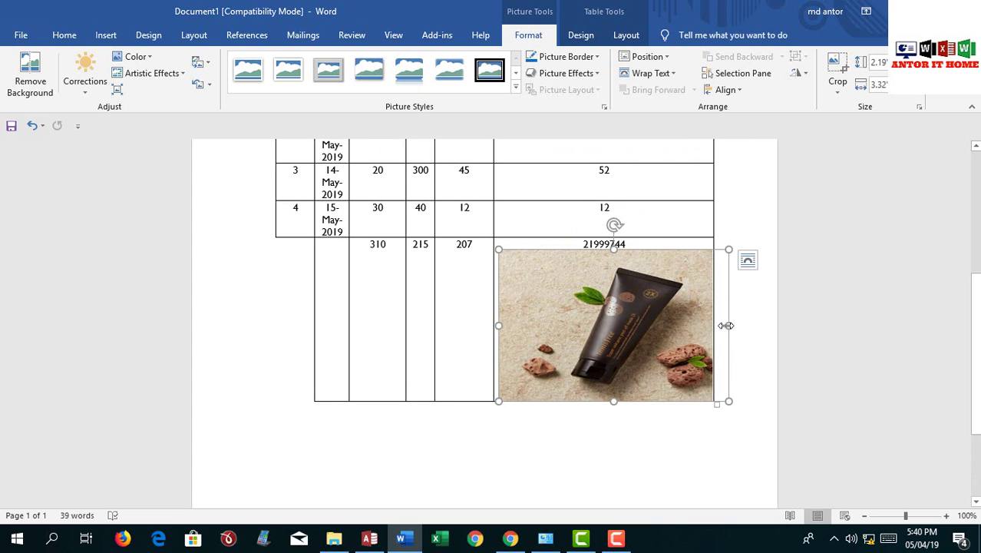
{"action": "left_click_drag", "start_coordinate": [726, 325], "coordinate": [657, 319]}
{"action": "left_click_drag", "start_coordinate": [632, 350], "coordinate": [632, 267]}
{"action": "scroll", "coordinate": [632, 330], "scroll_direction": "up", "scroll_amount": 3}
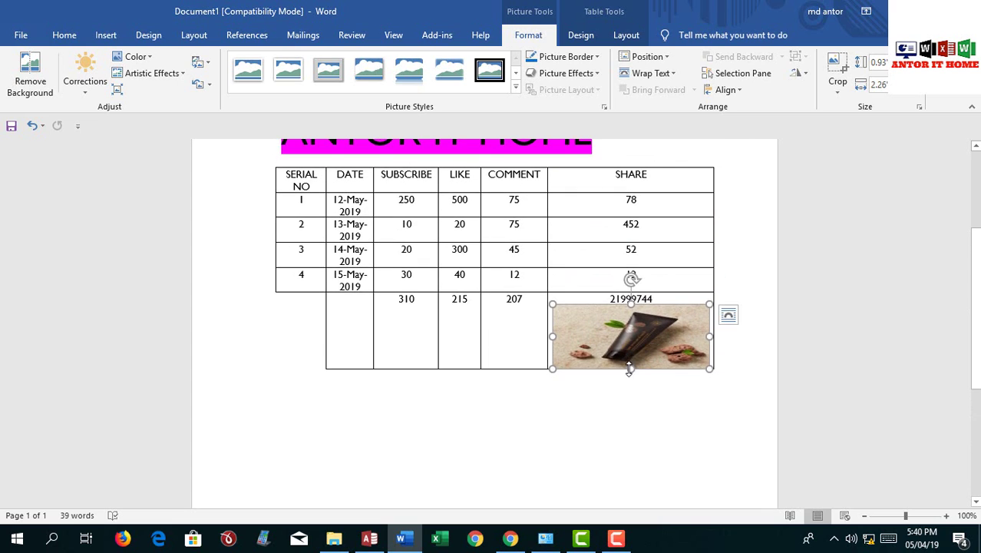
{"action": "left_click_drag", "start_coordinate": [629, 369], "coordinate": [629, 425]}
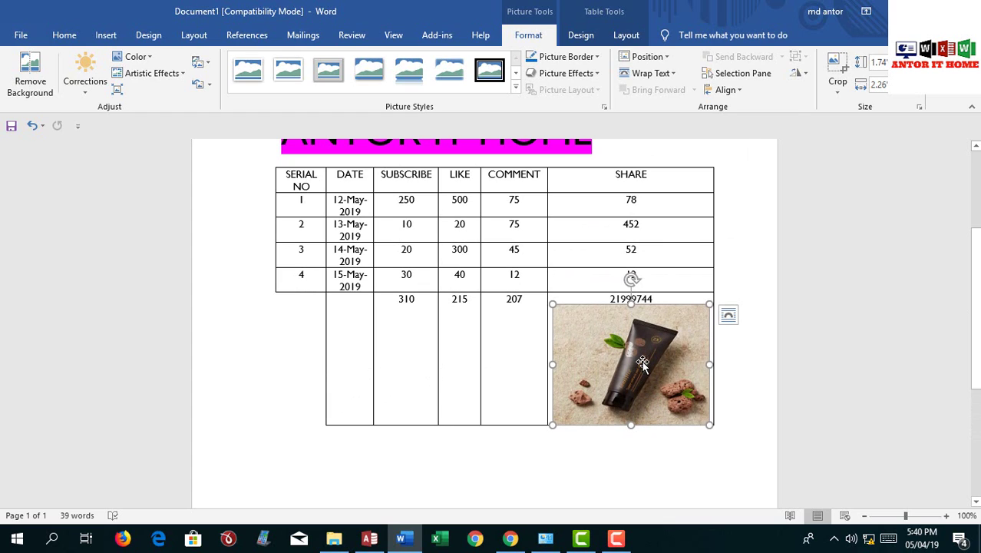
Set the picture's text wrapping to Behind Text and move it out of the table to just below the SERIAL NO column.
{"action": "left_click", "coordinate": [727, 314]}
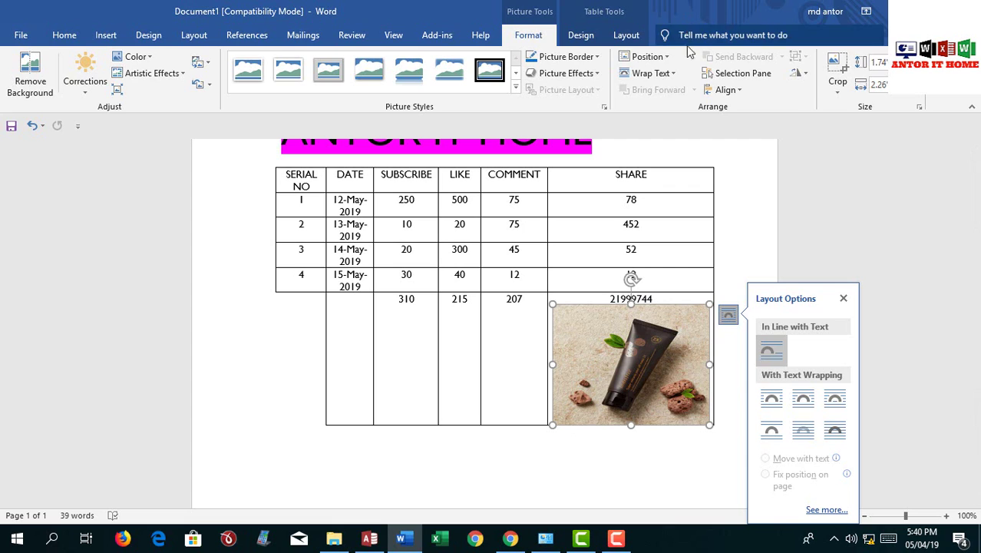
{"action": "left_click", "coordinate": [675, 75]}
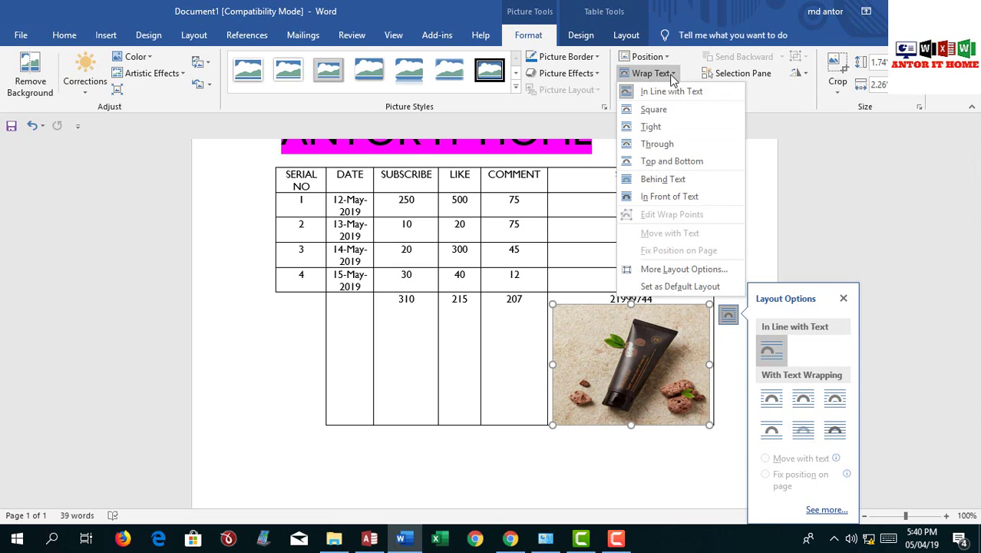
{"action": "left_click", "coordinate": [683, 179]}
{"action": "left_click_drag", "start_coordinate": [689, 346], "coordinate": [530, 372]}
{"action": "scroll", "coordinate": [530, 372], "scroll_direction": "up", "scroll_amount": 2}
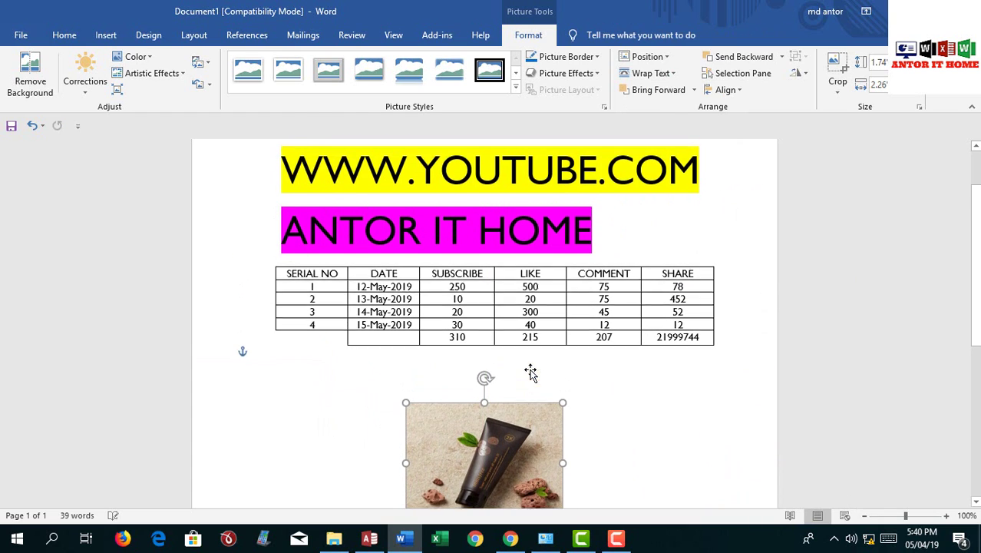
{"action": "left_click_drag", "start_coordinate": [480, 468], "coordinate": [293, 403]}
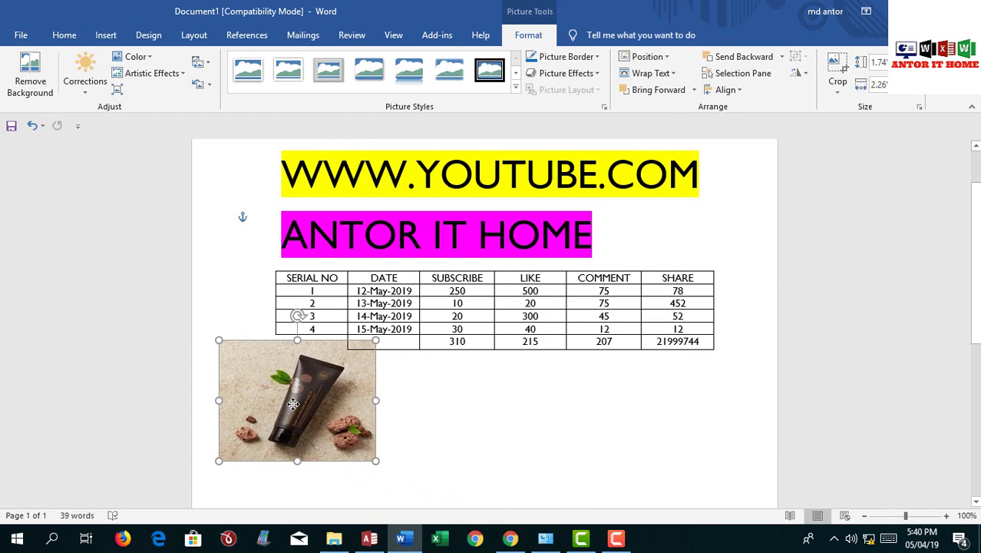
Shrink the picture to about 0.85" high and 1.1" wide and place it beside the ANTOR IT HOME heading, above the SHARE column.
{"action": "left_click_drag", "start_coordinate": [375, 462], "coordinate": [685, 250]}
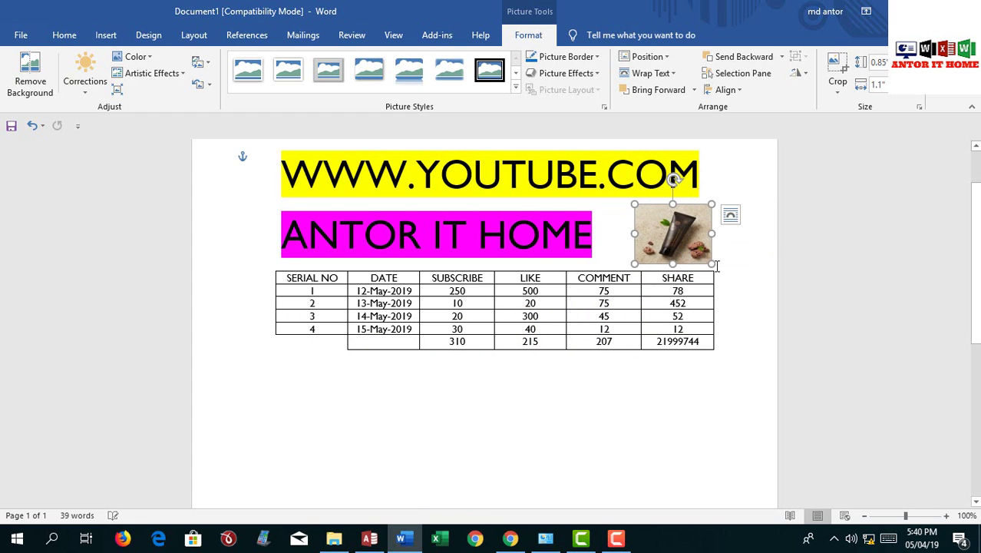
{"action": "left_click", "coordinate": [630, 464]}
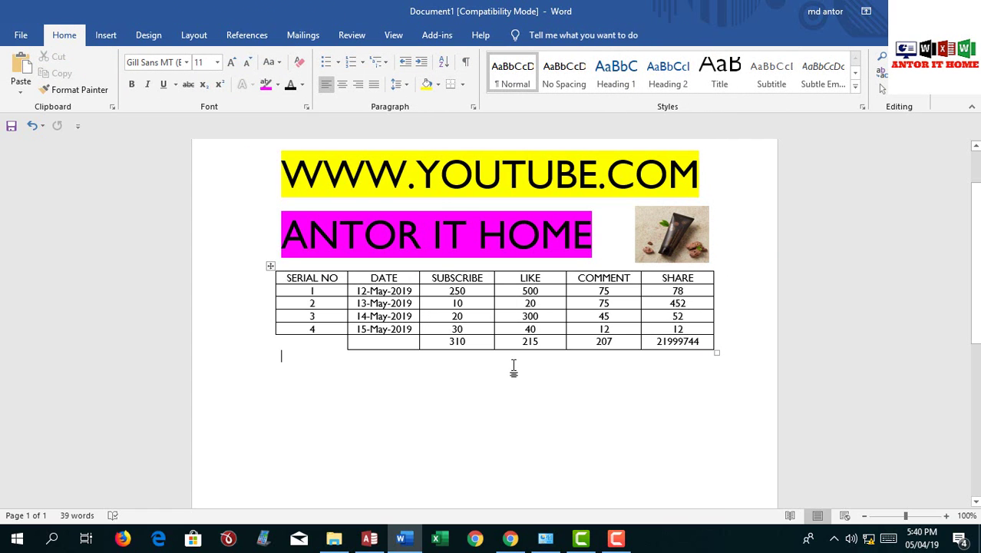
Draw a rectangle shape about 7.09" wide in the empty area below the table.
{"action": "scroll", "coordinate": [512, 368], "scroll_direction": "up", "scroll_amount": 1}
{"action": "left_click", "coordinate": [106, 37]}
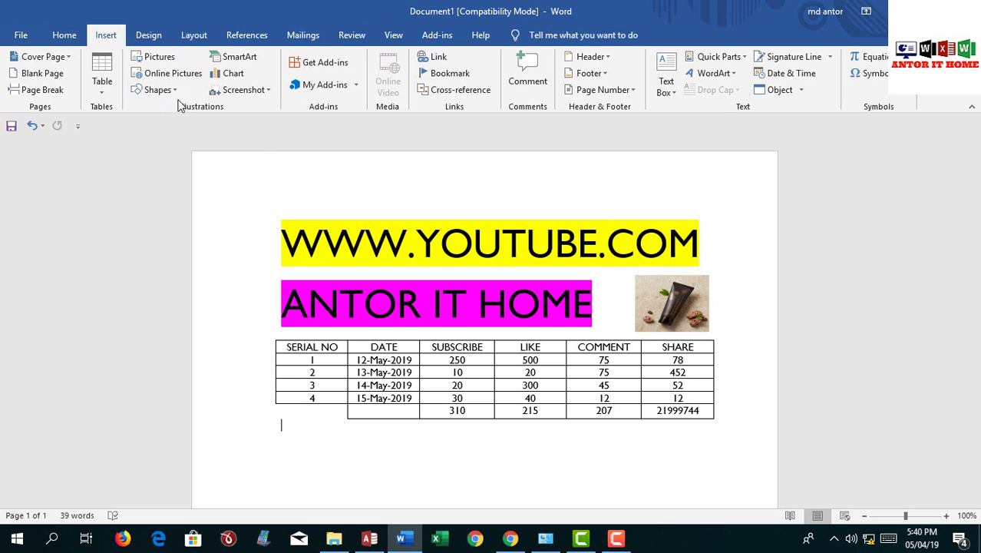
{"action": "left_click", "coordinate": [176, 92]}
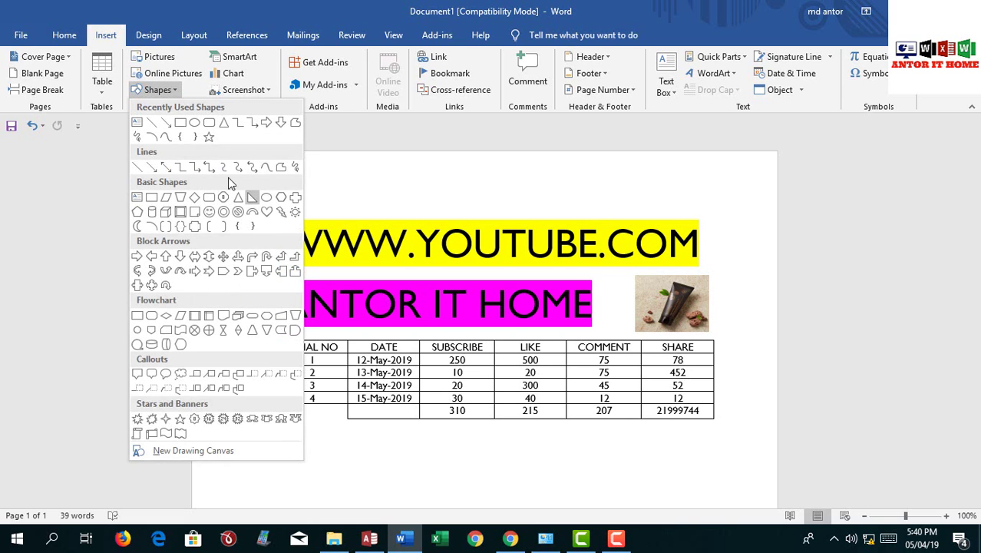
{"action": "left_click", "coordinate": [193, 123]}
{"action": "scroll", "coordinate": [242, 458], "scroll_direction": "down", "scroll_amount": 2}
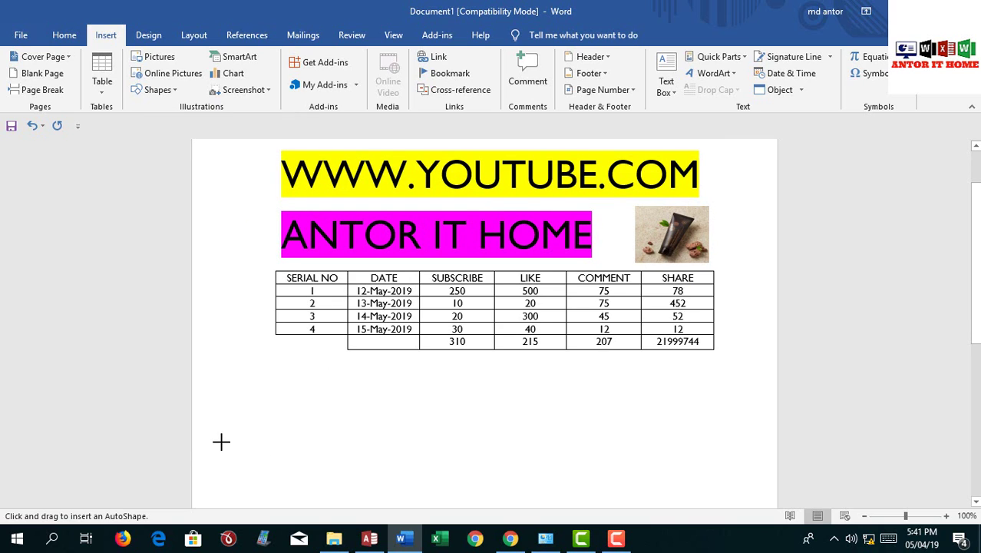
{"action": "mouse_move", "coordinate": [247, 425]}
{"action": "left_mouse_down"}
{"action": "mouse_move", "coordinate": [698, 480]}
{"action": "mouse_move", "coordinate": [738, 458]}
{"action": "left_mouse_up"}
Add the text "ww.youtube.com/antor it home" inside the rectangle below the table.
{"action": "right_click", "coordinate": [424, 437]}
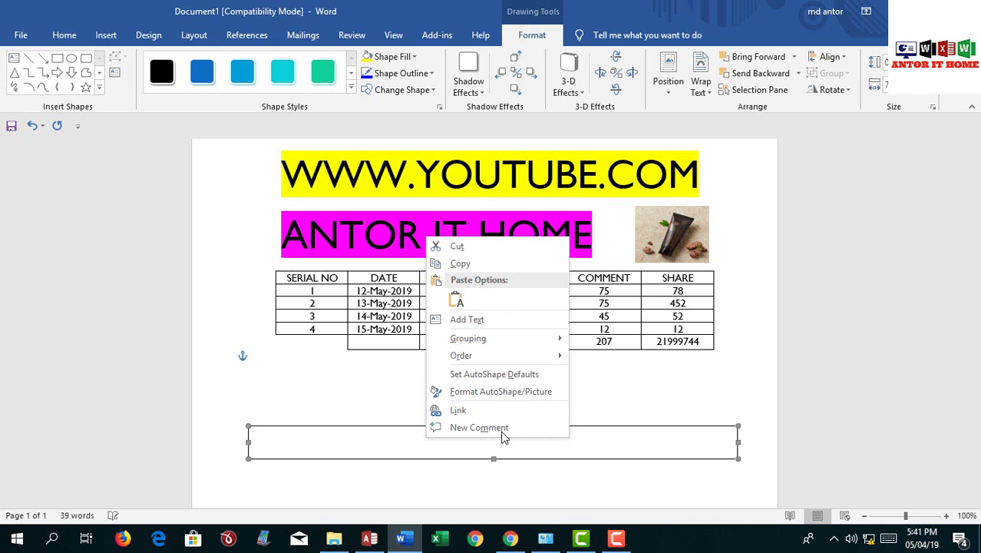
{"action": "left_click", "coordinate": [464, 318]}
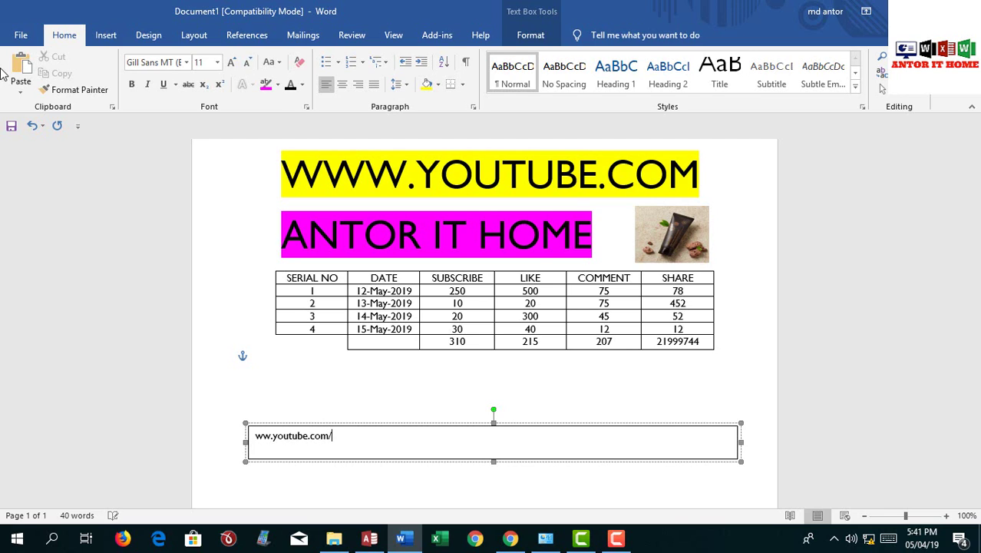
{"action": "type", "text": "antor it home"}
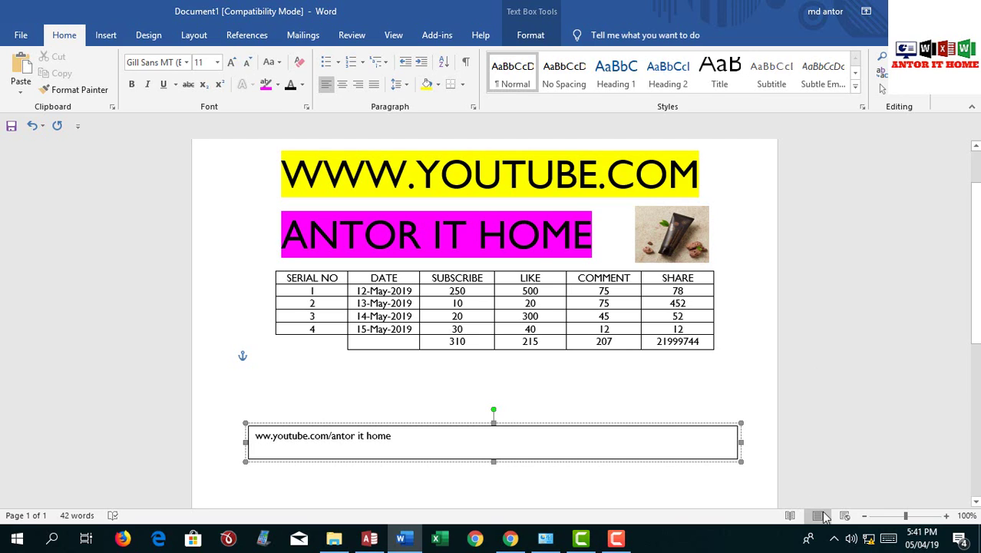
{"action": "left_click_drag", "start_coordinate": [603, 439], "coordinate": [237, 438]}
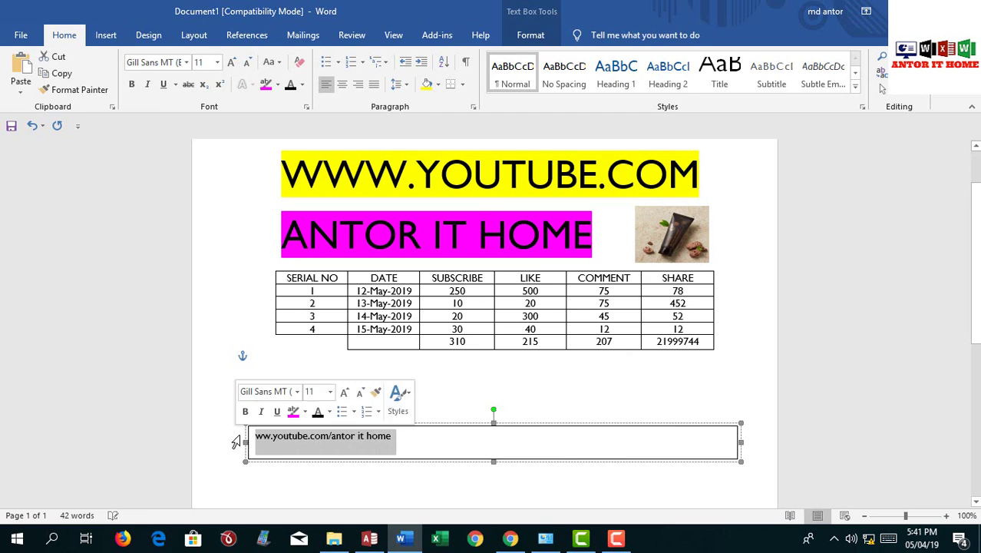
{"action": "left_click", "coordinate": [739, 441]}
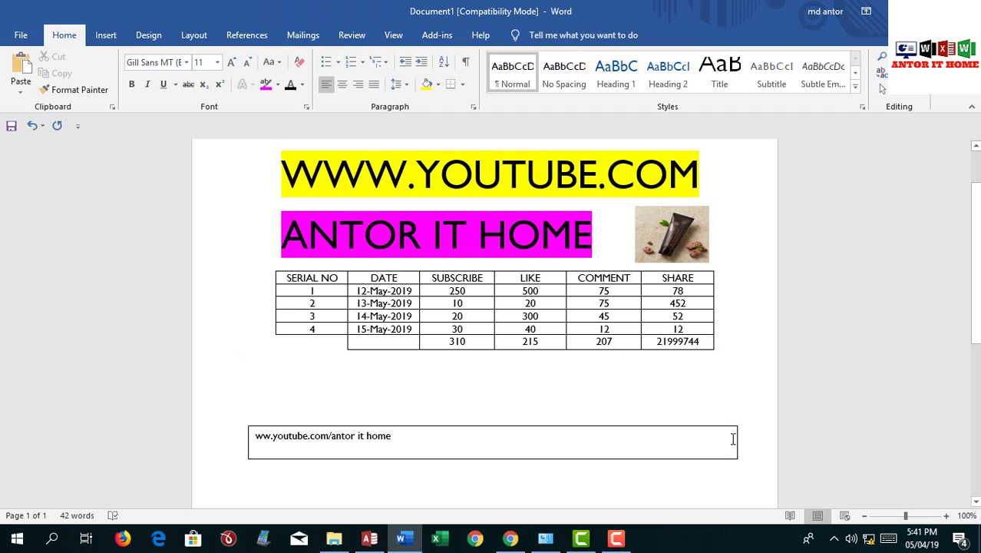
{"action": "left_click", "coordinate": [733, 439]}
{"action": "left_click", "coordinate": [717, 428]}
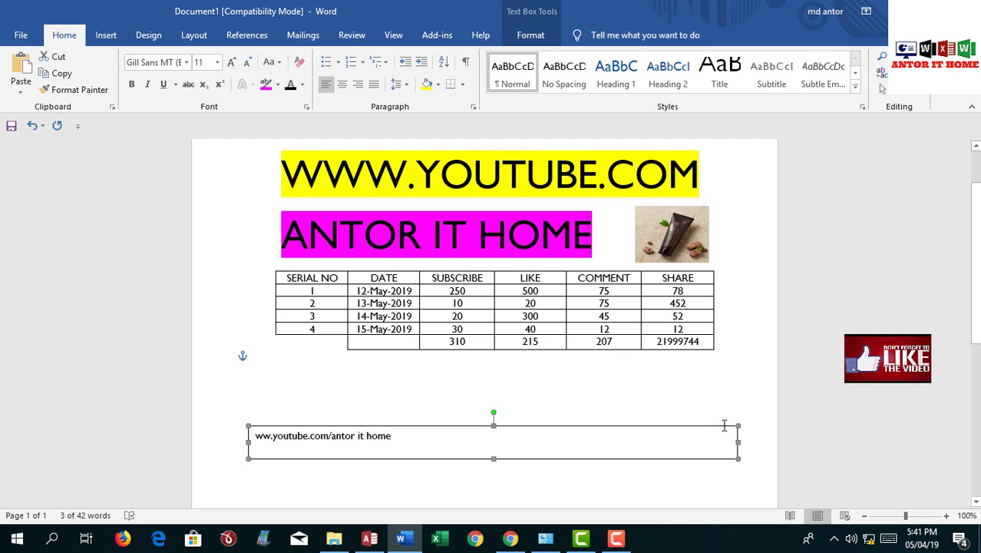
{"action": "left_click", "coordinate": [532, 38]}
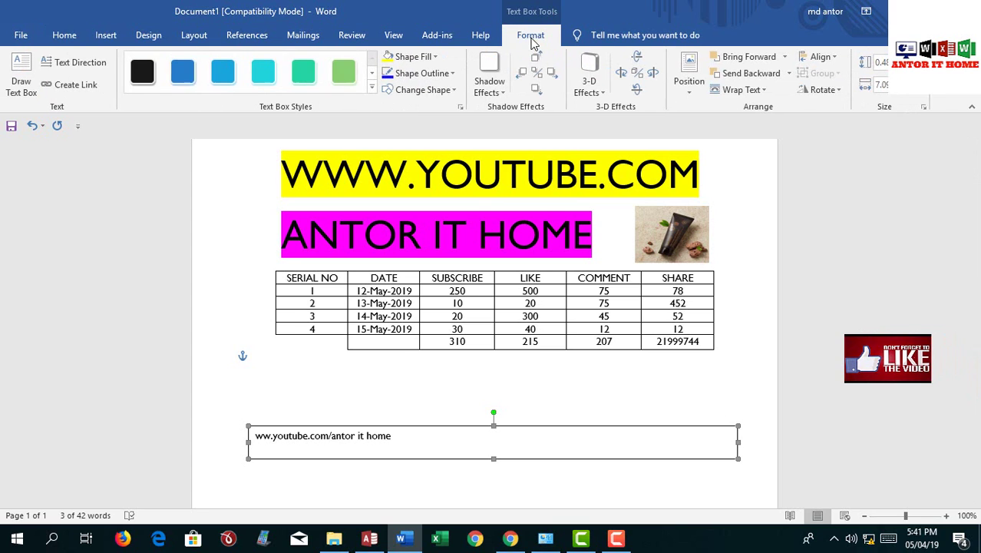
{"action": "left_click", "coordinate": [448, 77]}
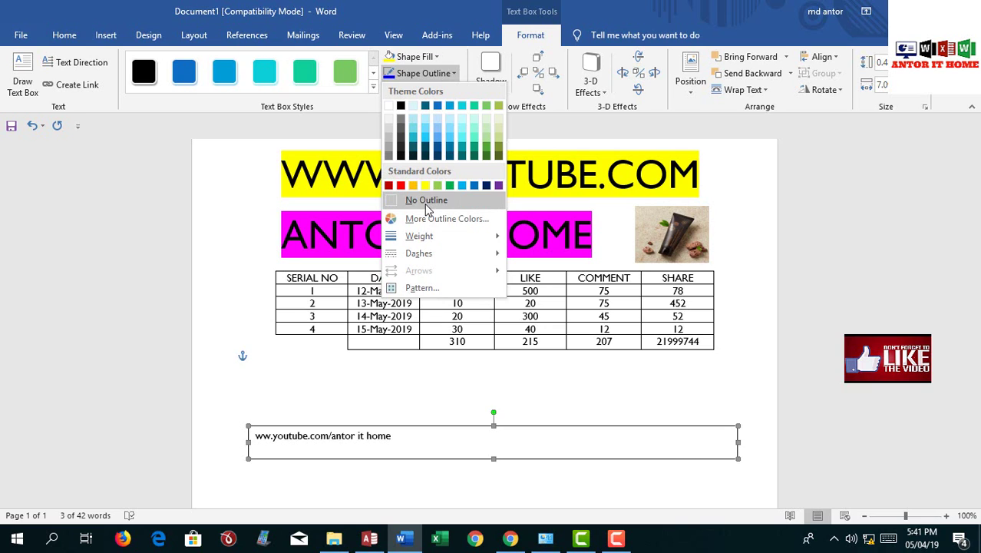
{"action": "left_click", "coordinate": [426, 450]}
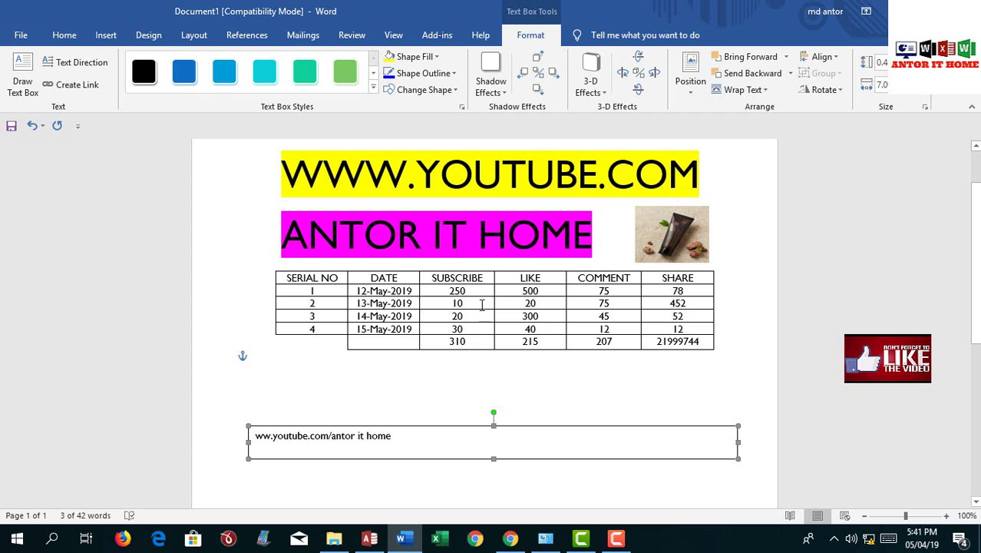
{"action": "scroll", "coordinate": [662, 234], "scroll_direction": "up", "scroll_amount": 1}
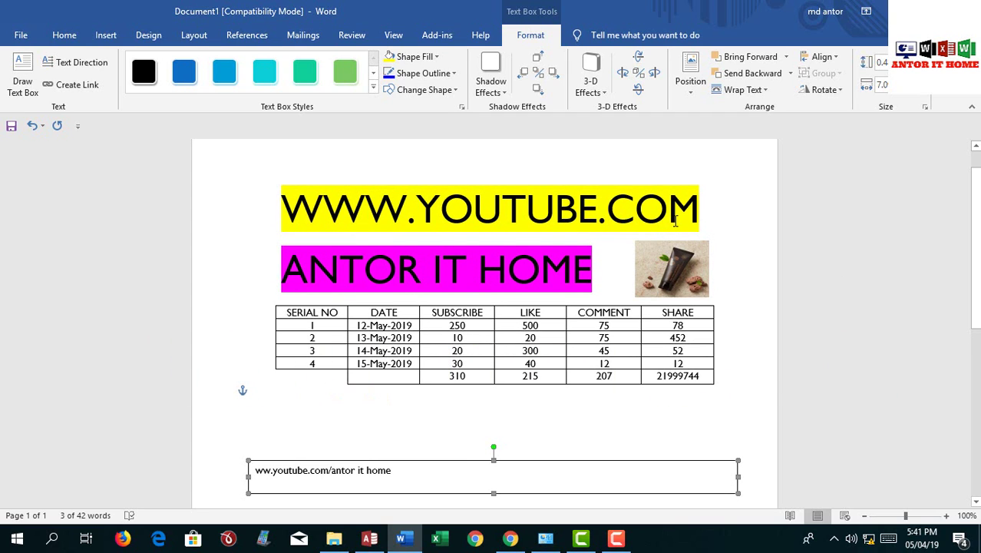
{"action": "left_click", "coordinate": [98, 38]}
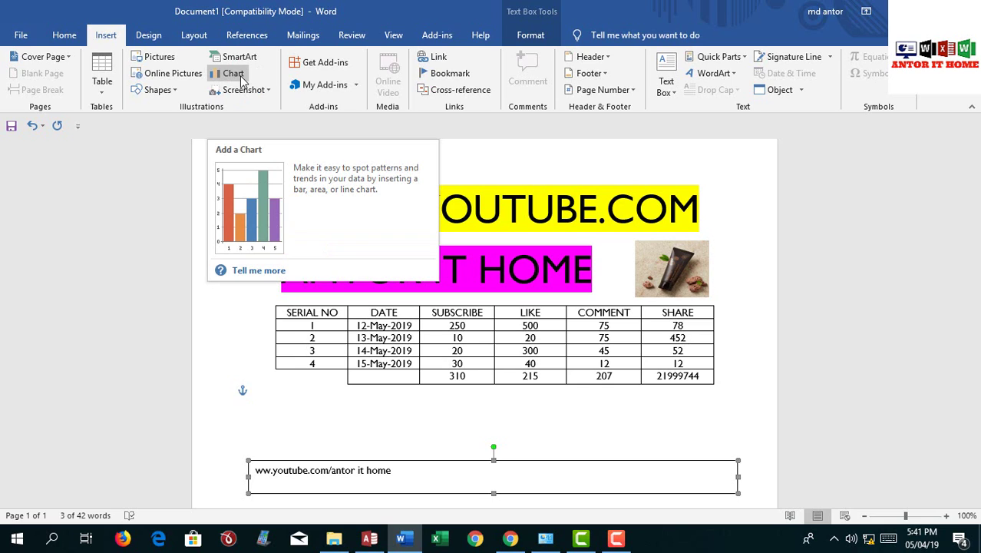
{"action": "left_click", "coordinate": [270, 91]}
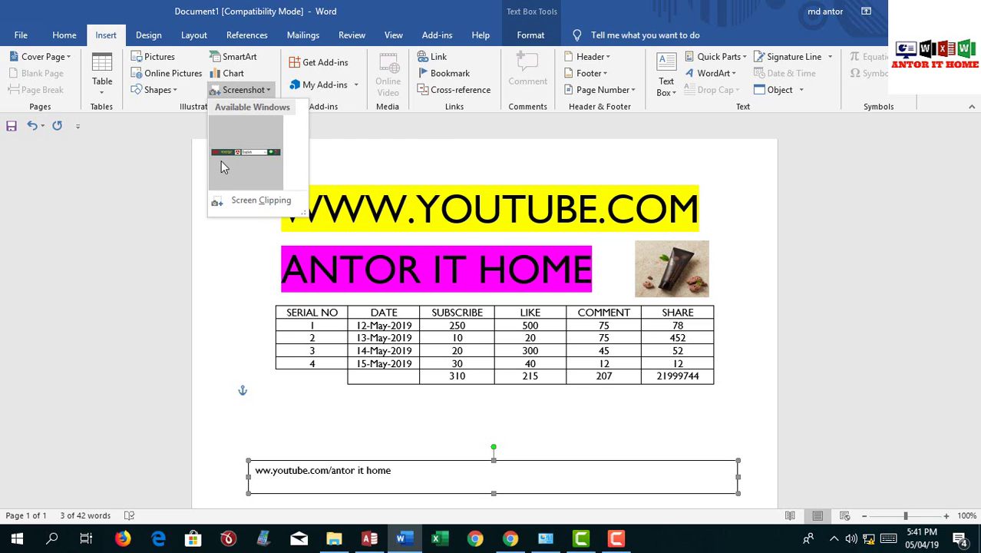
{"action": "left_click", "coordinate": [367, 9]}
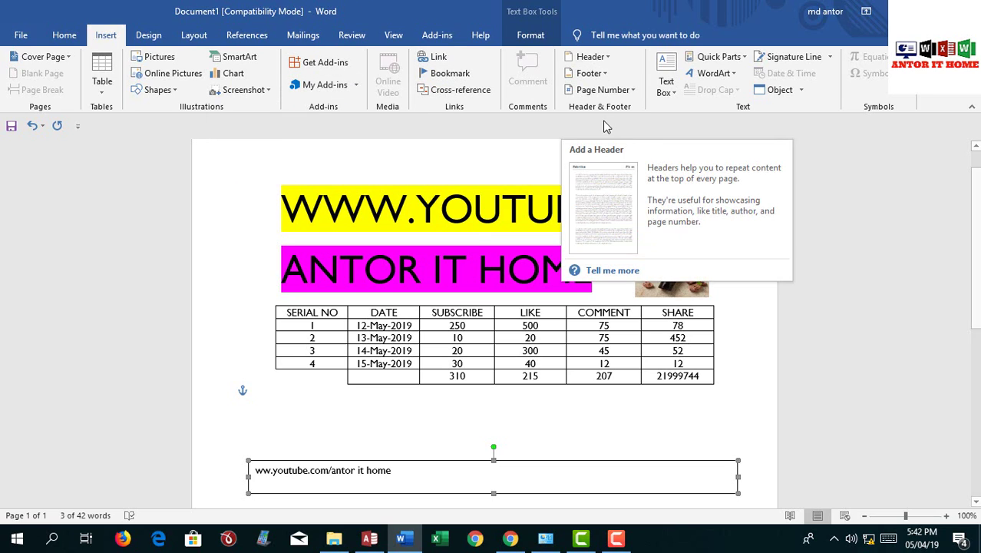
{"action": "key", "text": "alt+h"}
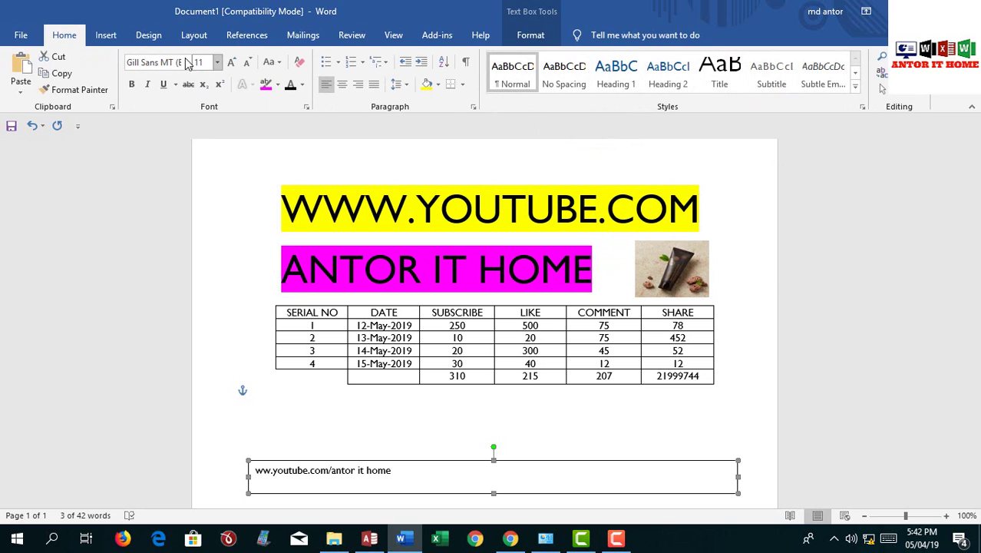
Insert the built-in Blank (Three Columns) header with [Type text] placeholders.
{"action": "left_click", "coordinate": [106, 36]}
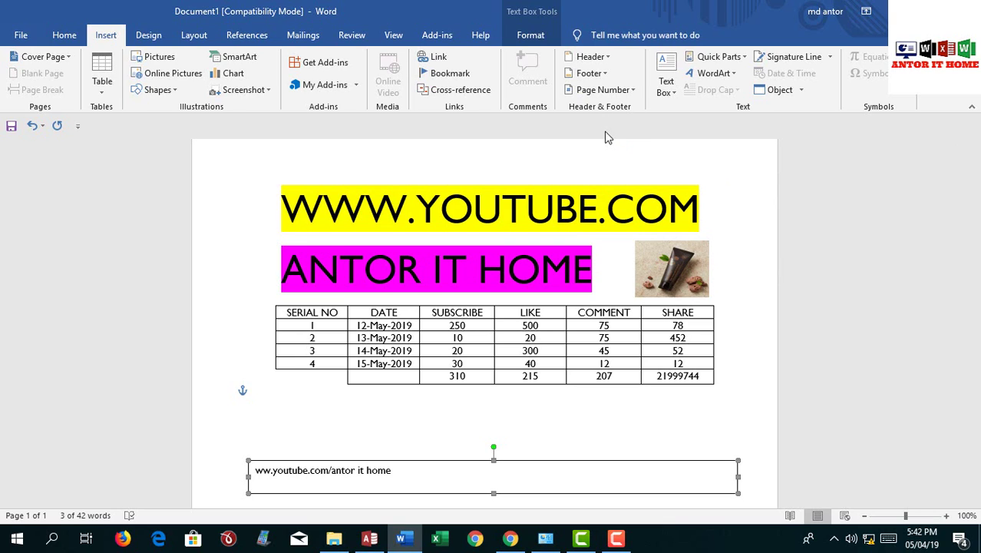
{"action": "left_click", "coordinate": [606, 62]}
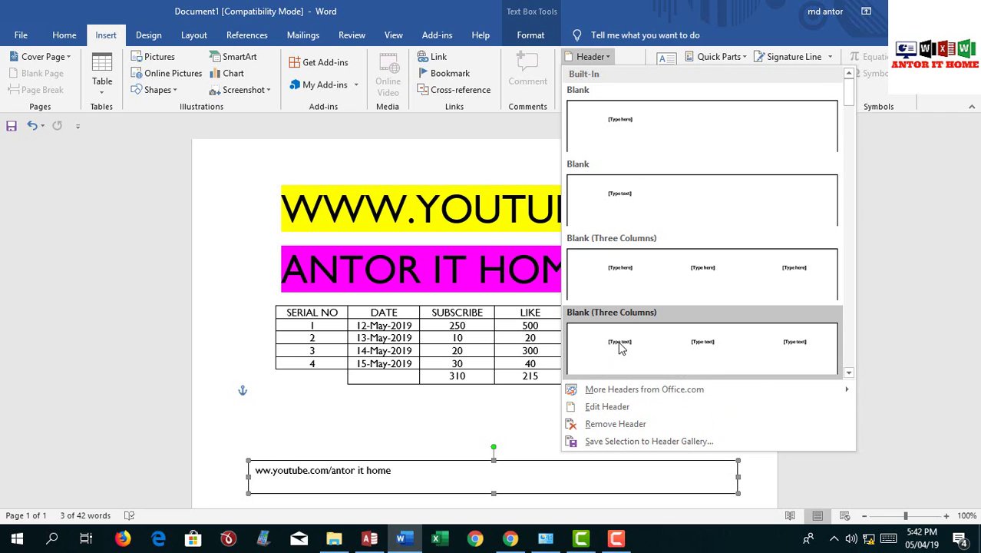
{"action": "left_click", "coordinate": [710, 357]}
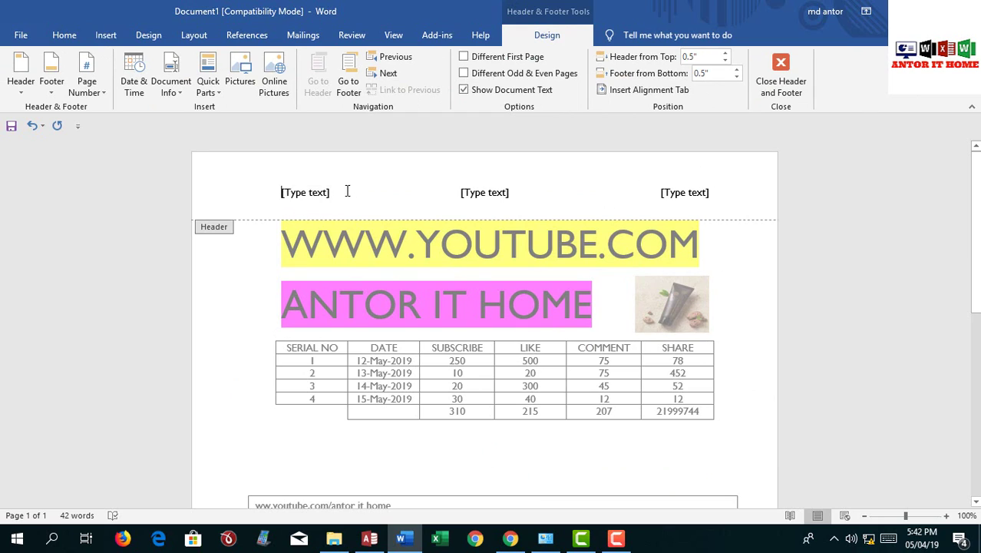
Fill the header's left placeholder with "My" and the centre and right ones with the two parts of the person's name, and return to the body.
{"action": "left_click", "coordinate": [326, 192]}
{"action": "type", "text": "My n"}
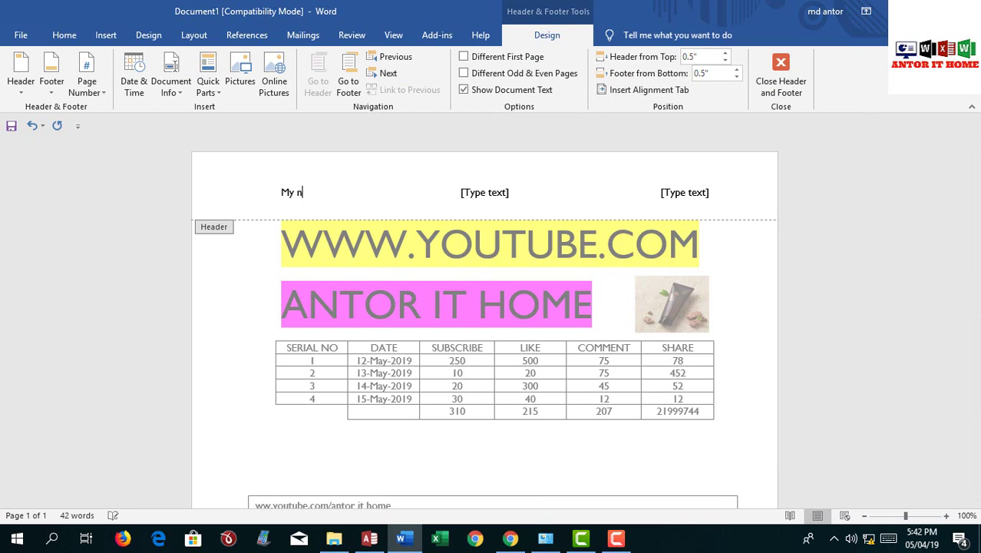
{"action": "key", "text": "BackSpace"}
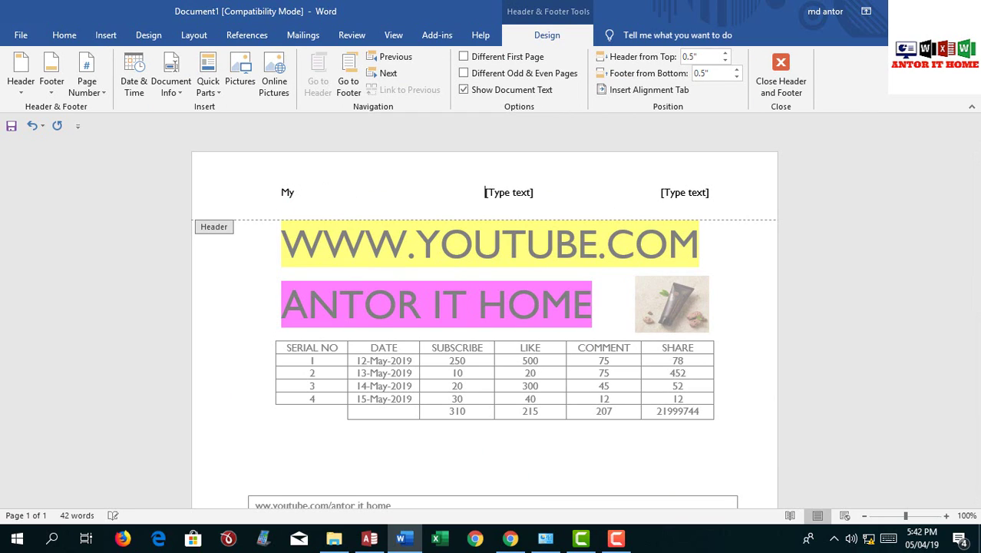
{"action": "left_click", "coordinate": [509, 192]}
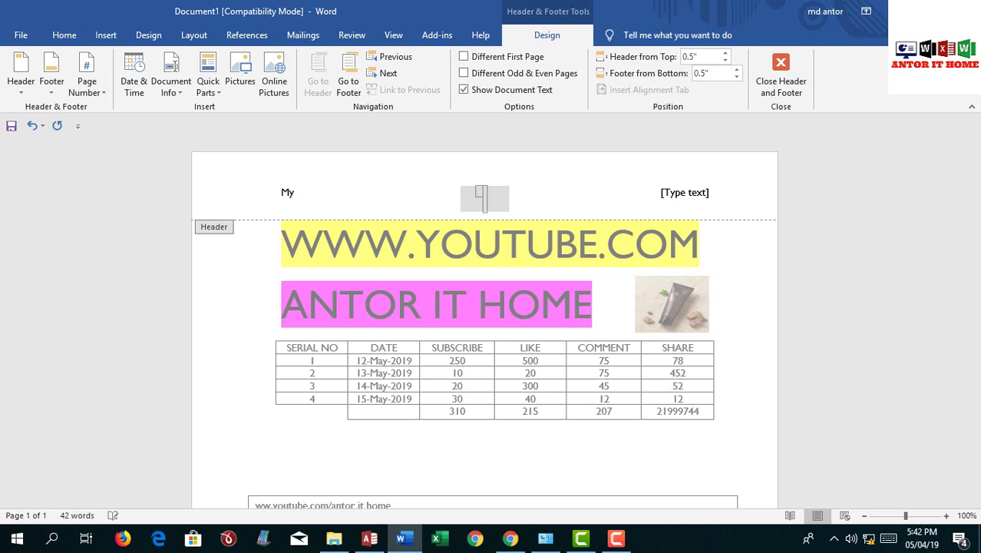
{"action": "key", "text": "Delete"}
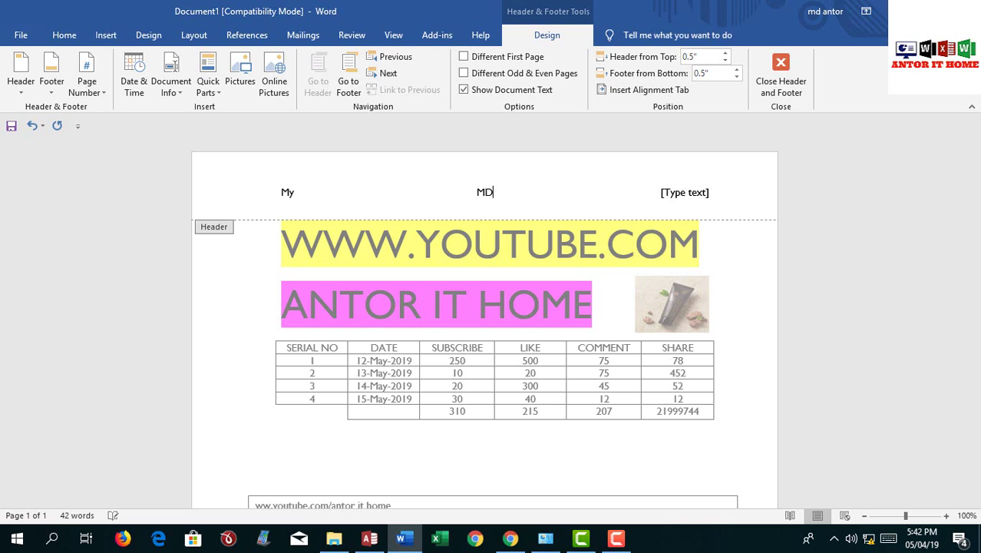
{"action": "type", "text": "MD ANTOR"}
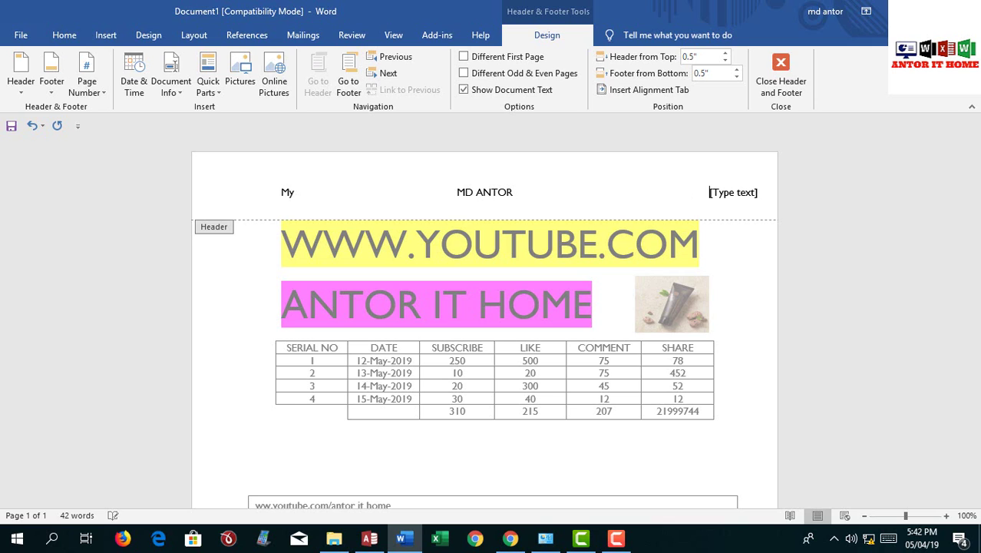
{"action": "left_click", "coordinate": [709, 192]}
{"action": "key", "text": "Delete"}
{"action": "type", "text": "HOSSAIN"}
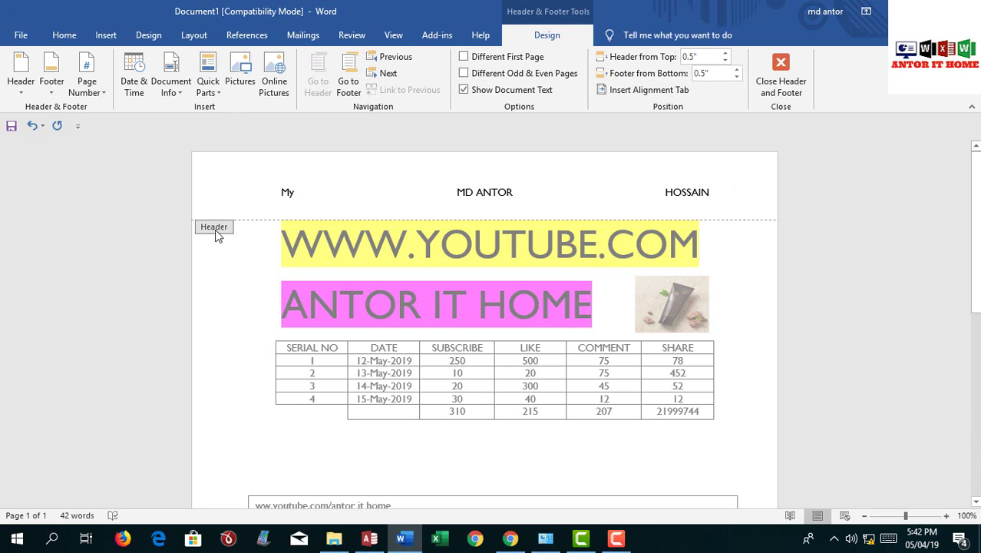
{"action": "double_click", "coordinate": [546, 330]}
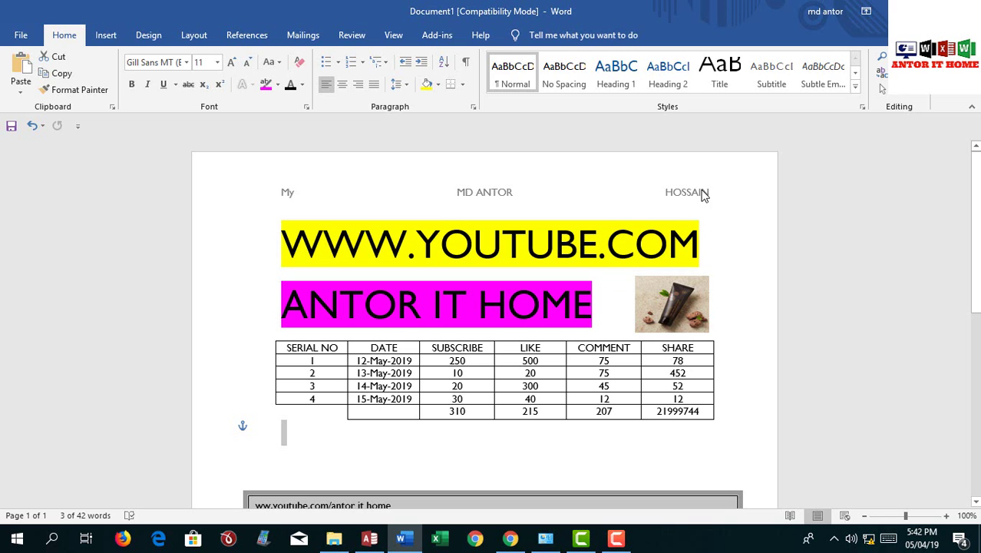
{"action": "scroll", "coordinate": [541, 245], "scroll_direction": "down", "scroll_amount": 5}
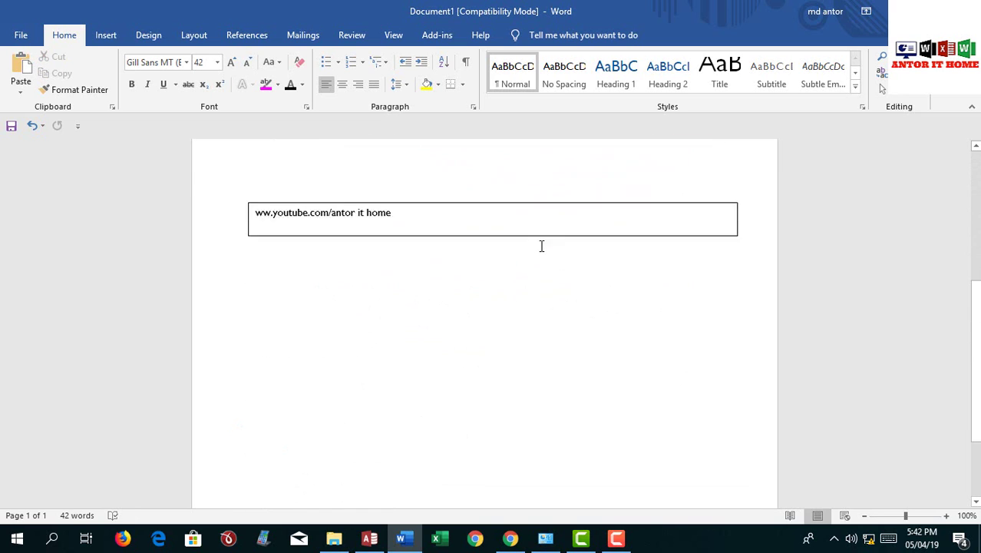
{"action": "scroll", "coordinate": [541, 246], "scroll_direction": "down", "scroll_amount": 2}
{"action": "scroll", "coordinate": [541, 244], "scroll_direction": "up", "scroll_amount": 7}
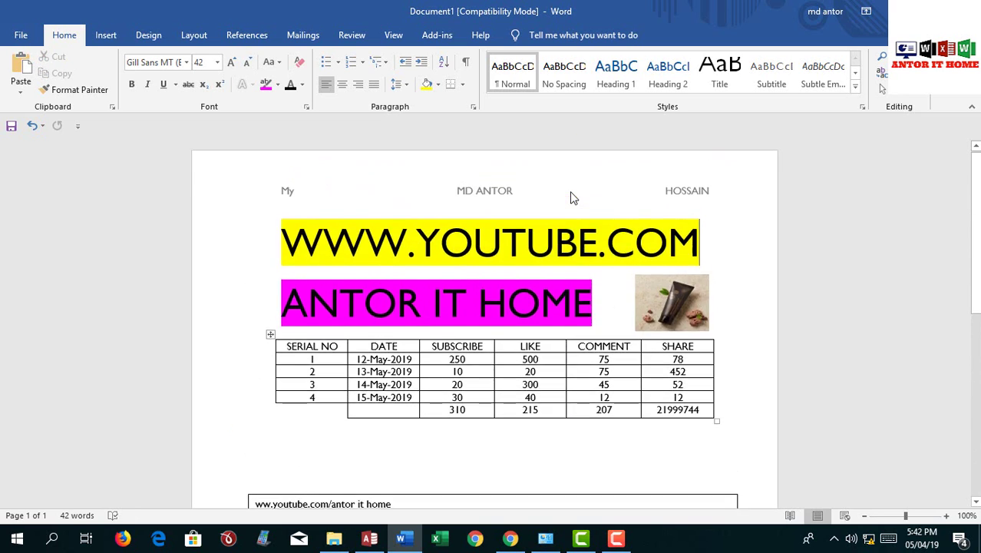
{"action": "left_click", "coordinate": [113, 43]}
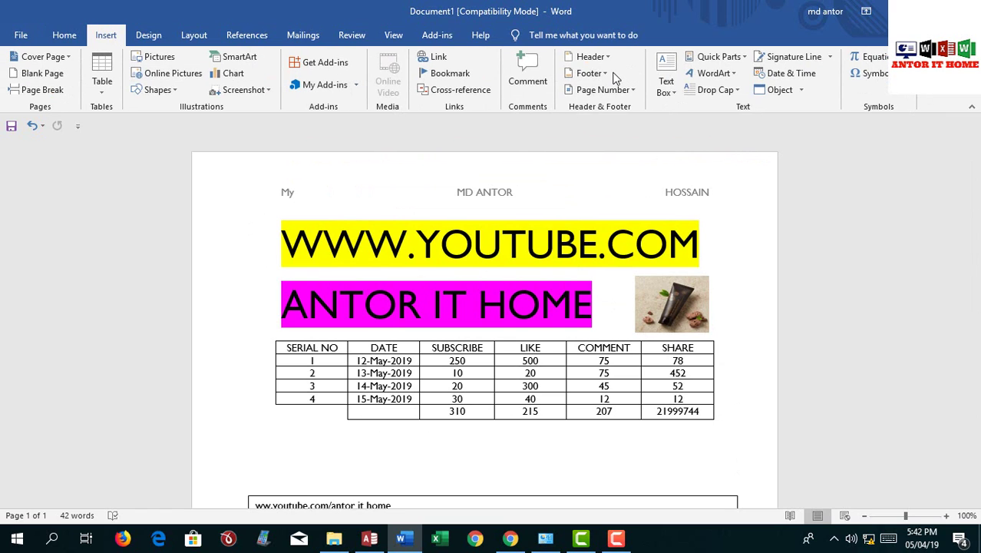
{"action": "left_click", "coordinate": [629, 92]}
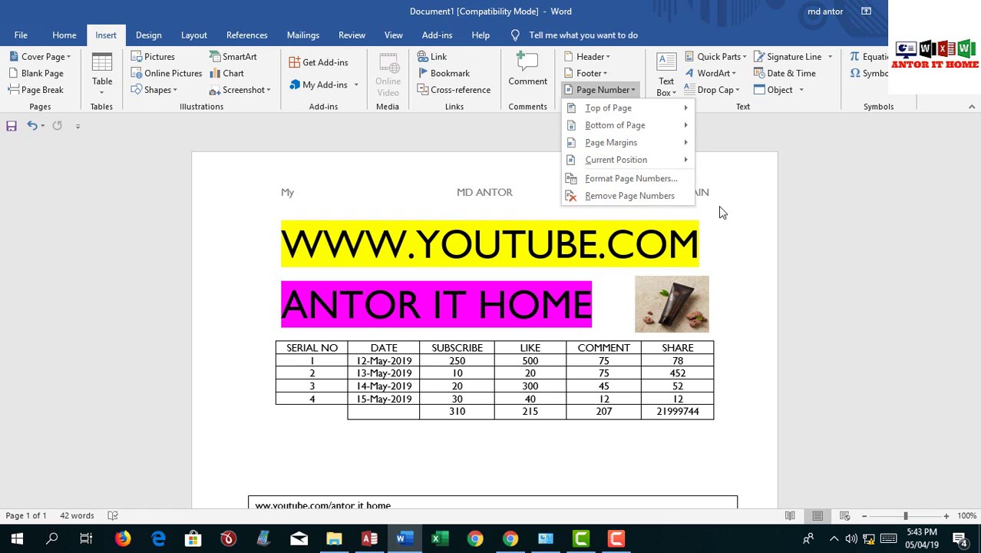
{"action": "left_click", "coordinate": [742, 197]}
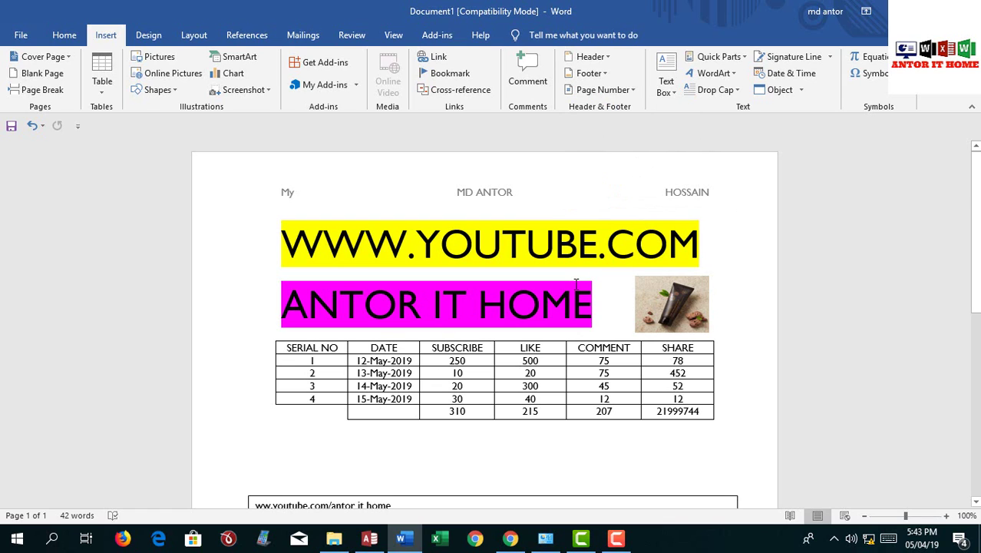
Insert the first built-in Simple Text Box above the large headings, try moving it beside them, and undo the move.
{"action": "left_click", "coordinate": [667, 86]}
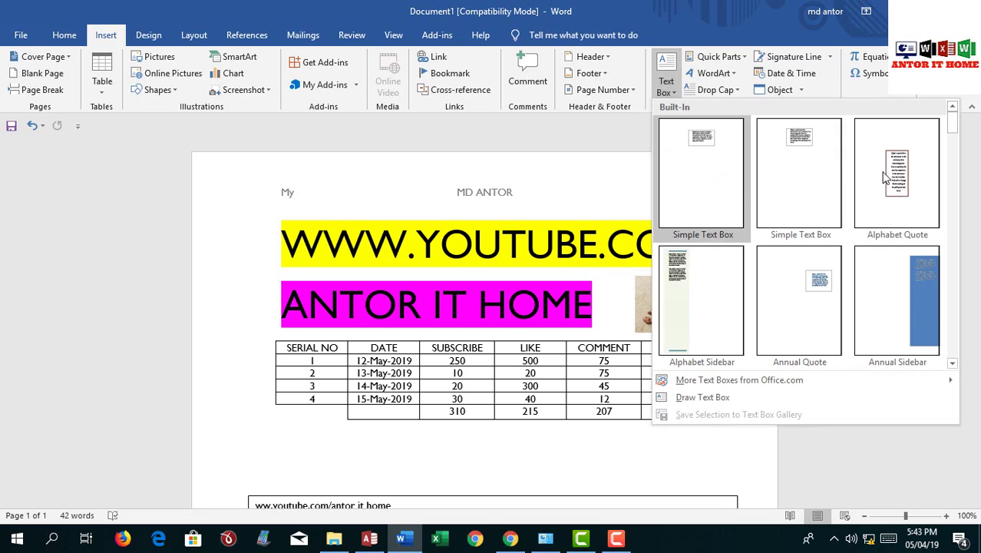
{"action": "left_click", "coordinate": [702, 201]}
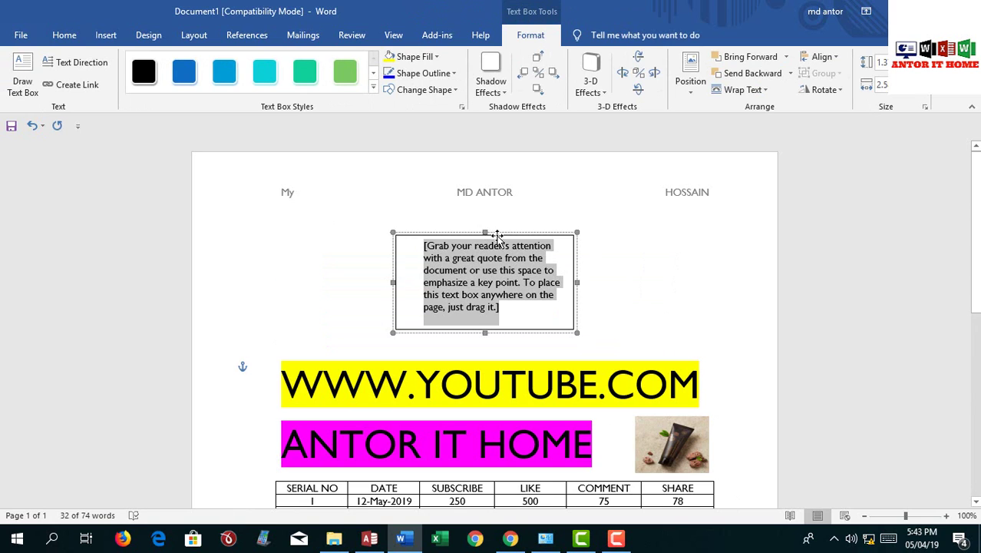
{"action": "left_click_drag", "start_coordinate": [488, 235], "coordinate": [678, 248]}
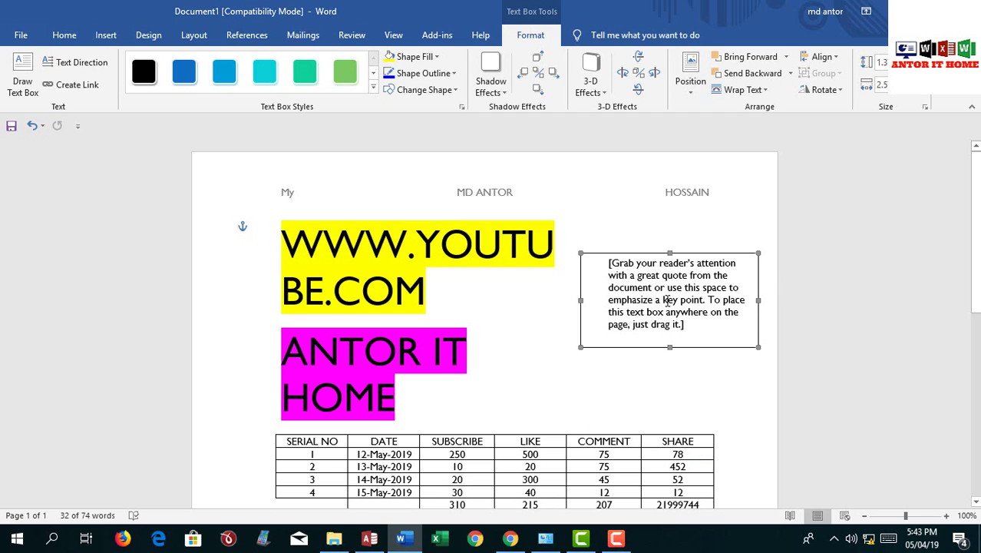
{"action": "key", "text": "ctrl+z"}
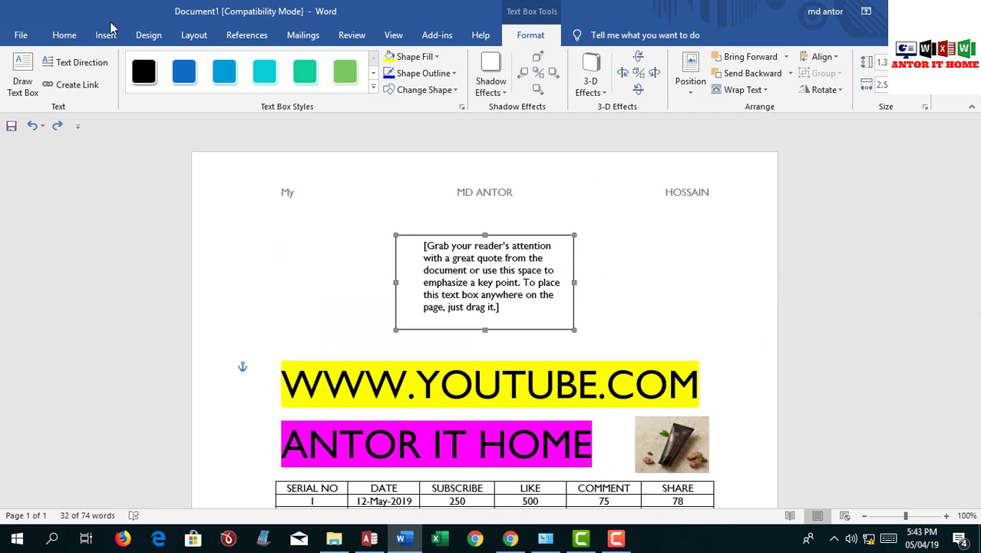
Look through the WordArt styles without applying one, and delete the placeholder quote text box above the headings.
{"action": "left_click", "coordinate": [106, 35]}
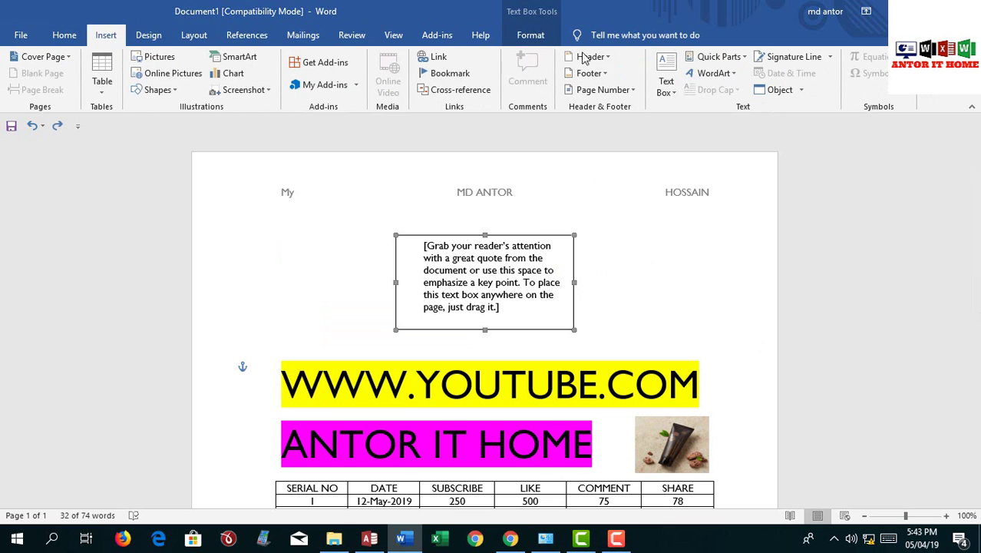
{"action": "left_click", "coordinate": [731, 73]}
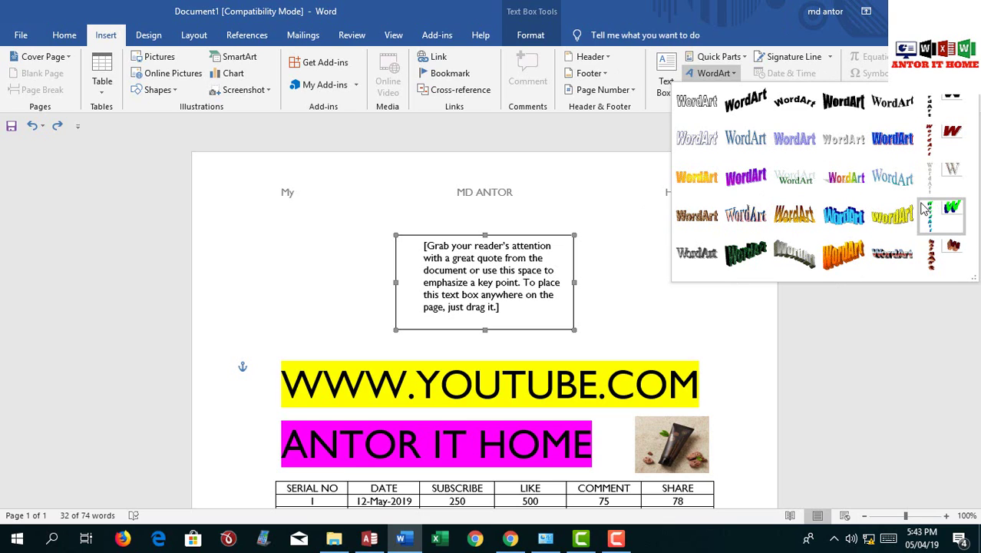
{"action": "left_click", "coordinate": [882, 290]}
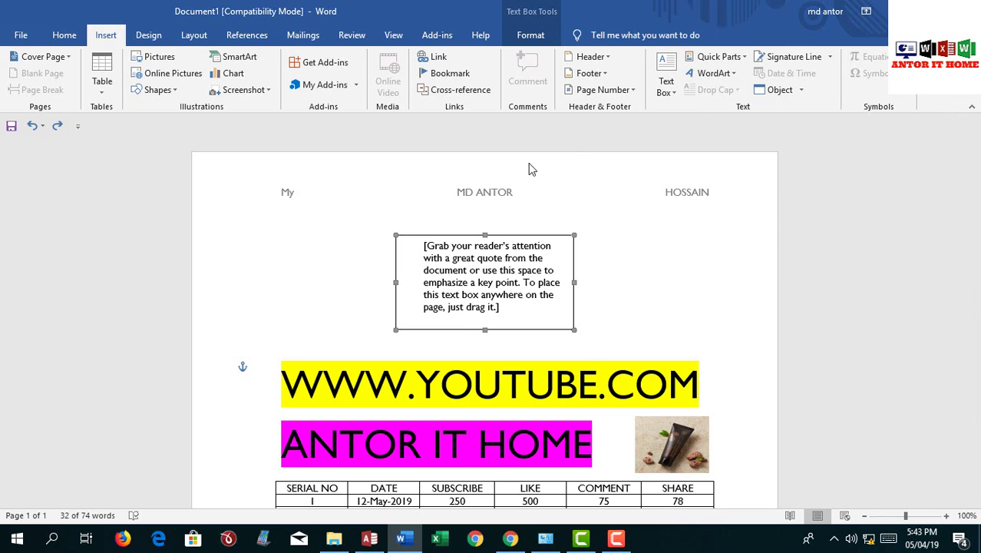
{"action": "scroll", "coordinate": [588, 351], "scroll_direction": "down", "scroll_amount": 2}
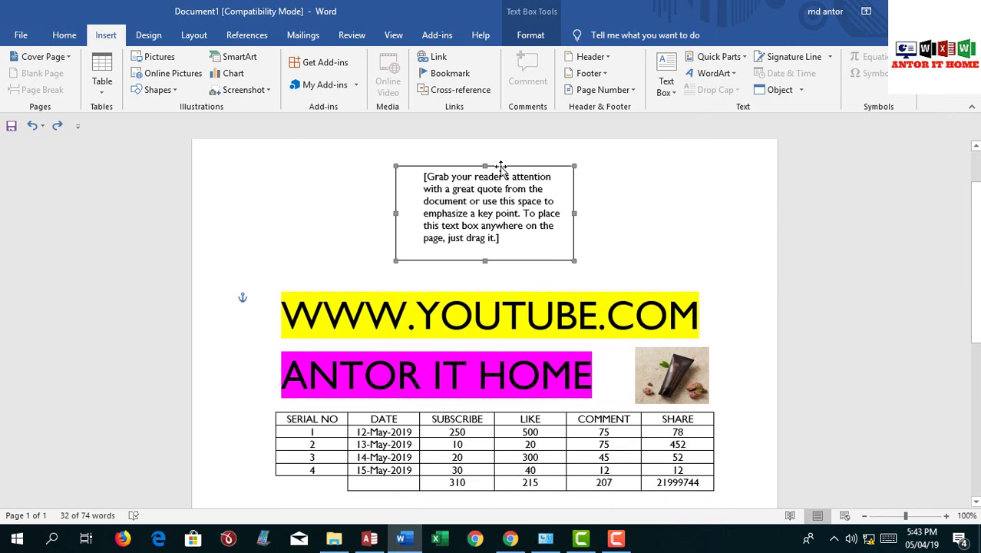
{"action": "key", "text": "Delete"}
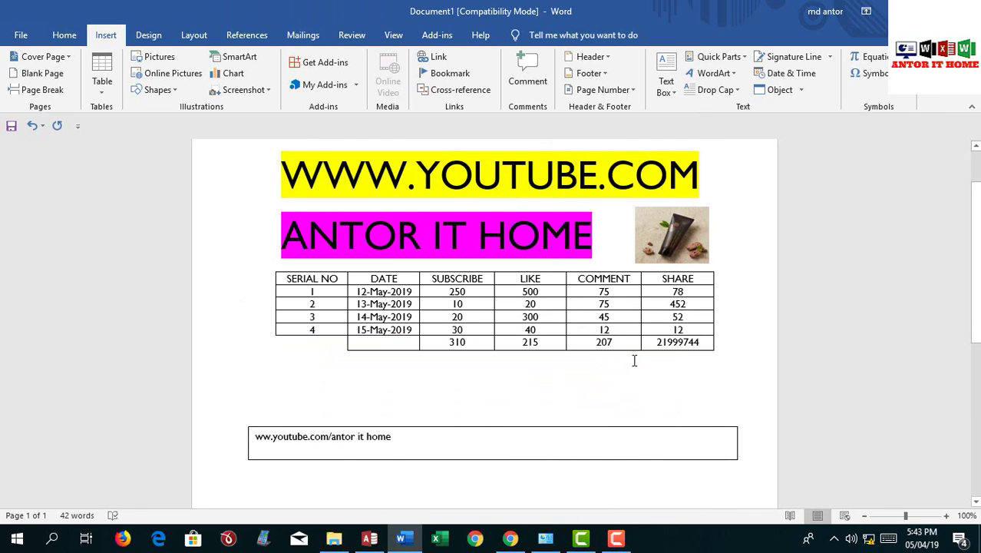
{"action": "scroll", "coordinate": [634, 362], "scroll_direction": "up", "scroll_amount": 2}
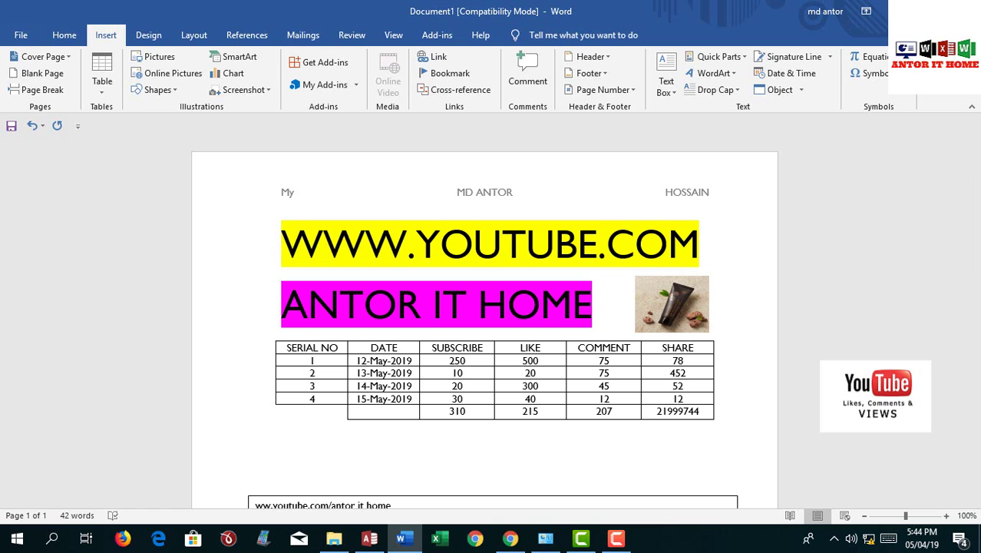
{"action": "mouse_move", "coordinate": [616, 540]}
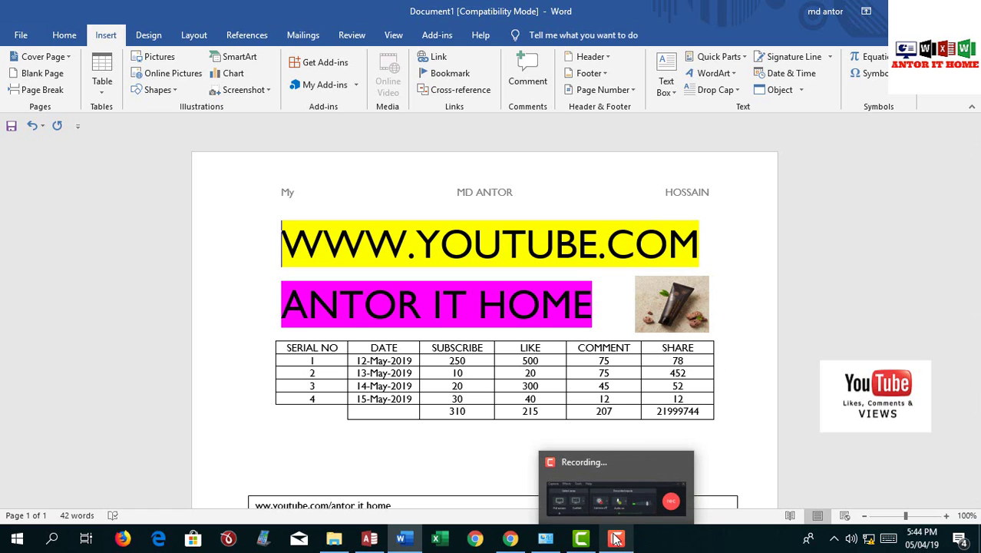
{"action": "mouse_move", "coordinate": [605, 505]}
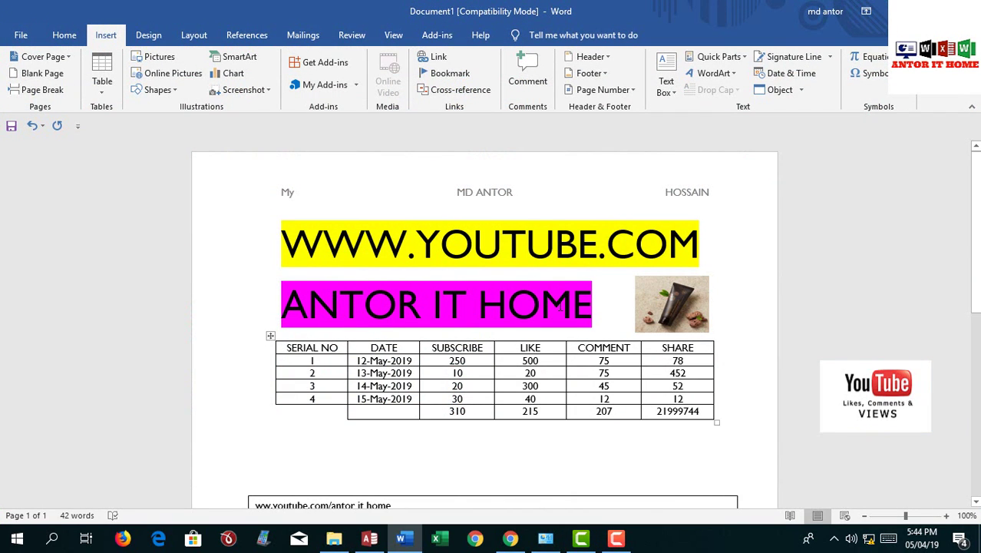
{"action": "scroll", "coordinate": [554, 293], "scroll_direction": "down", "scroll_amount": 4}
{"action": "scroll", "coordinate": [553, 294], "scroll_direction": "up", "scroll_amount": 4}
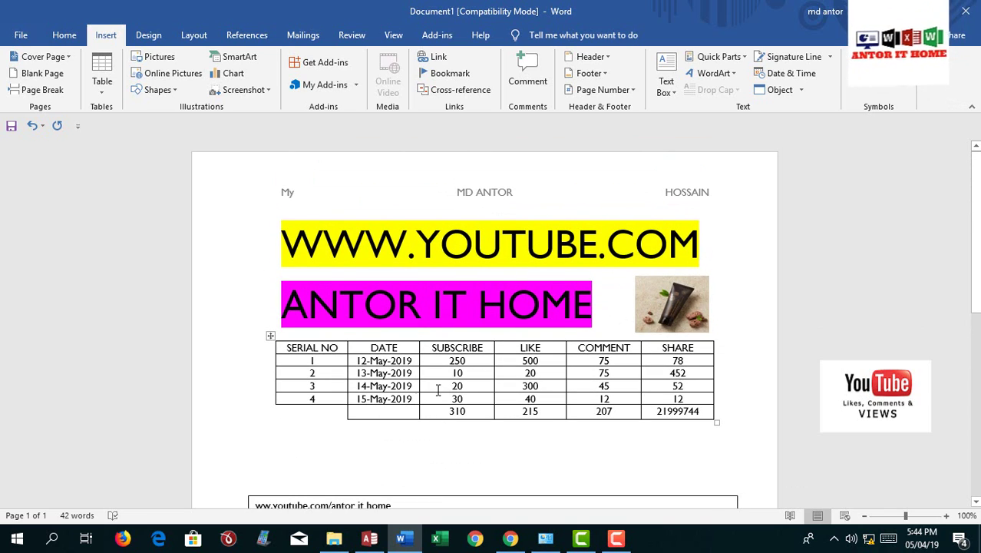
View the Save As location options for the unsaved document and return to editing without saving.
{"action": "left_click", "coordinate": [26, 36]}
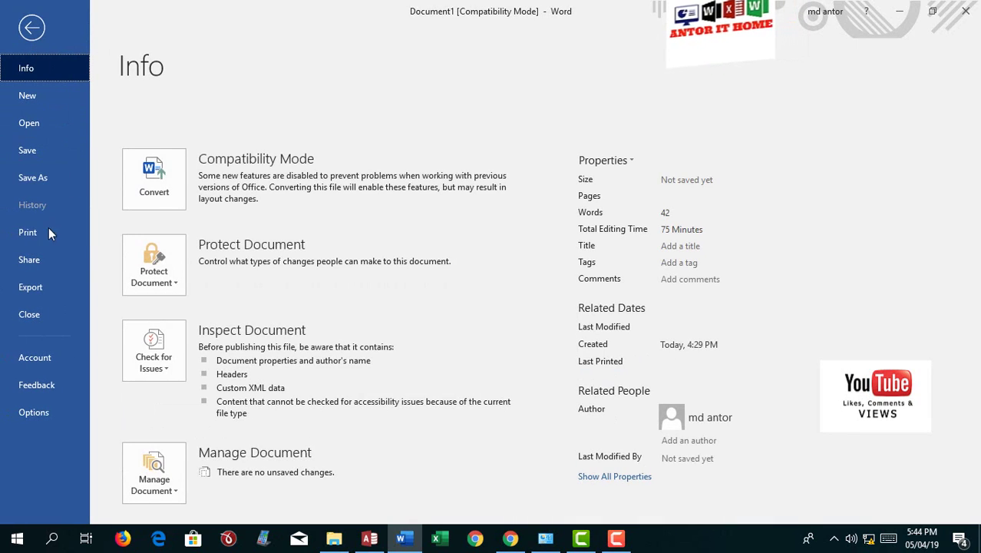
{"action": "left_click", "coordinate": [28, 151]}
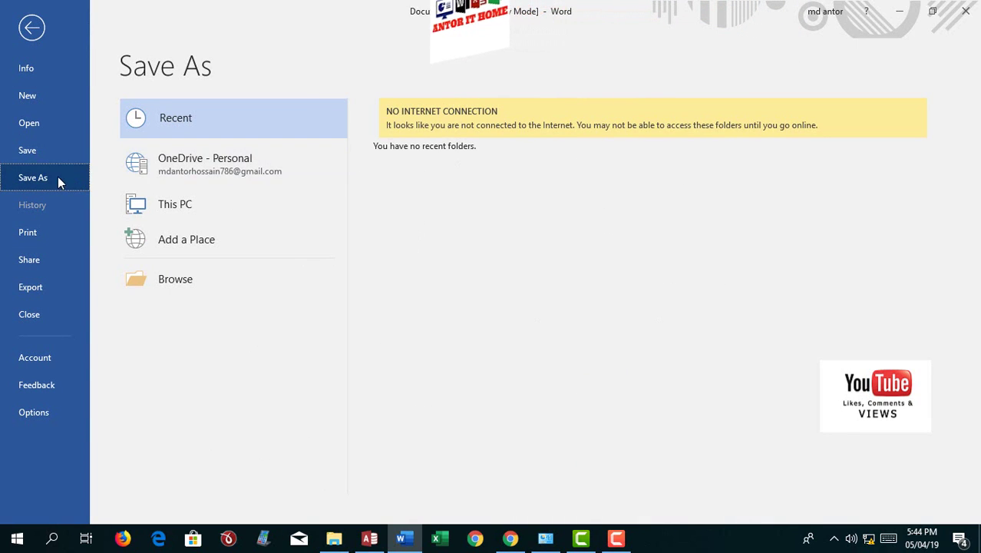
{"action": "left_click", "coordinate": [33, 153]}
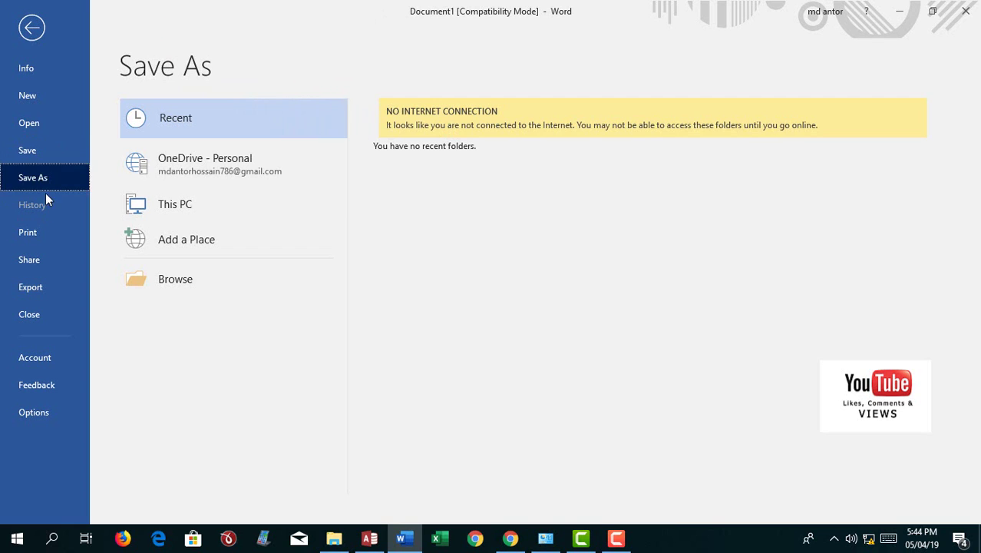
{"action": "left_click", "coordinate": [31, 28]}
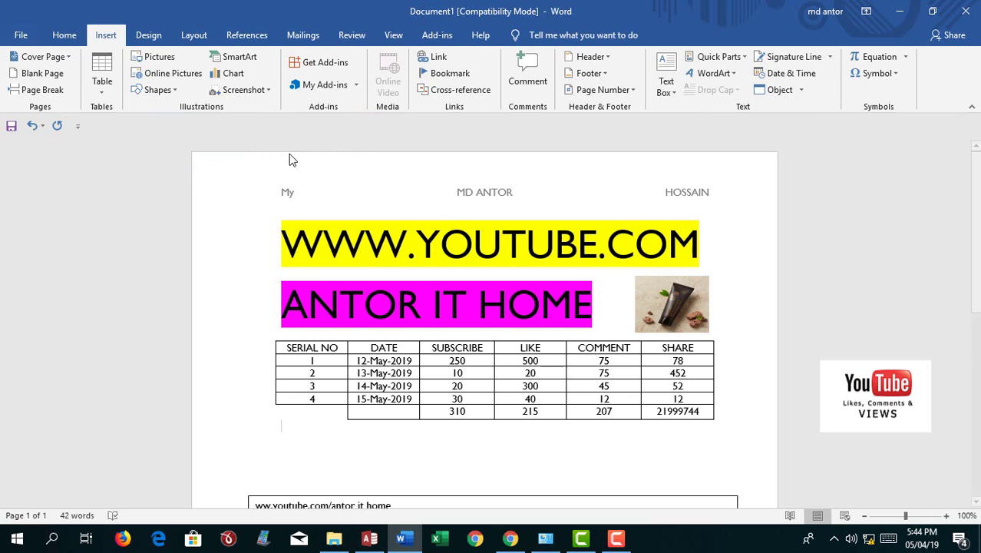
{"action": "key", "text": "ctrl+s"}
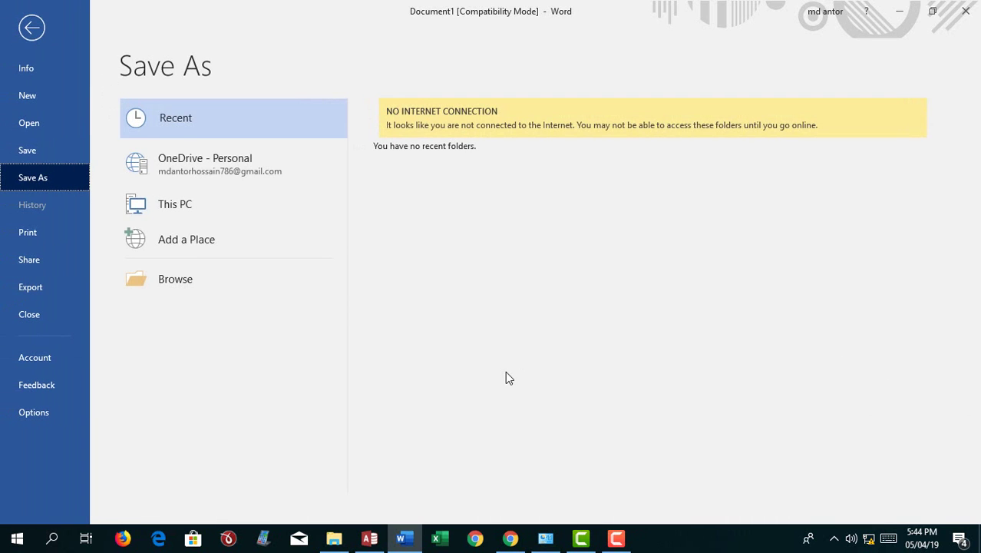
{"action": "key", "text": "Escape"}
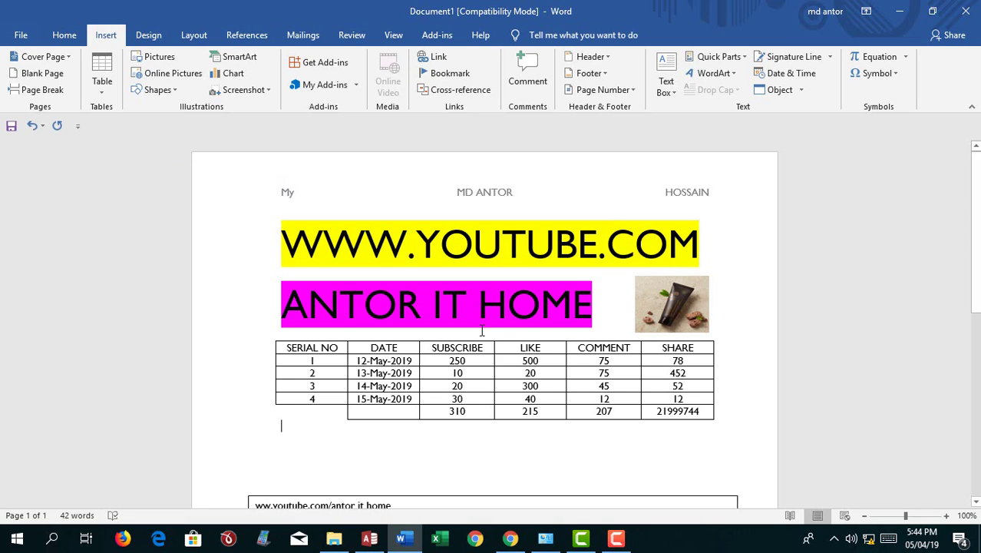
{"action": "scroll", "coordinate": [731, 418], "scroll_direction": "down", "scroll_amount": 3}
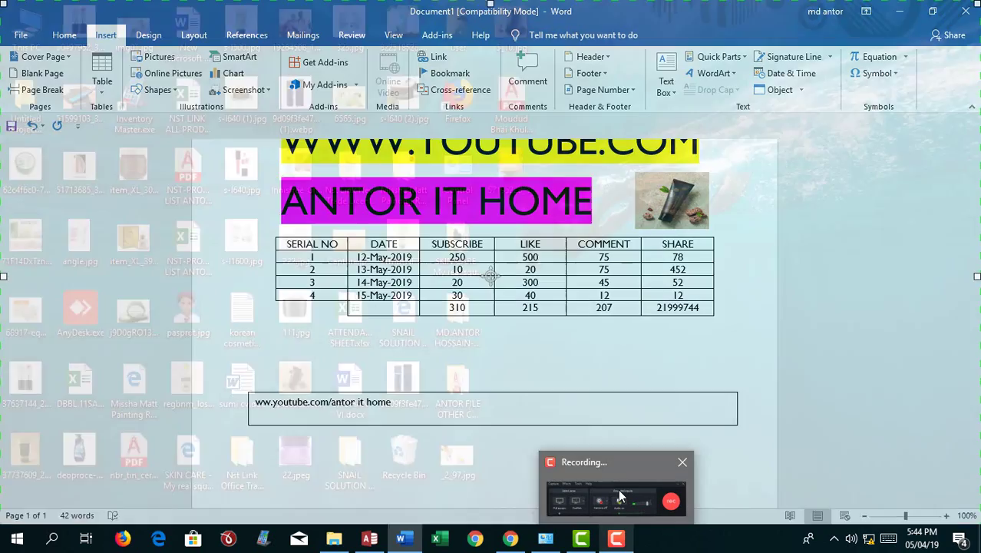
{"action": "left_click", "coordinate": [624, 538]}
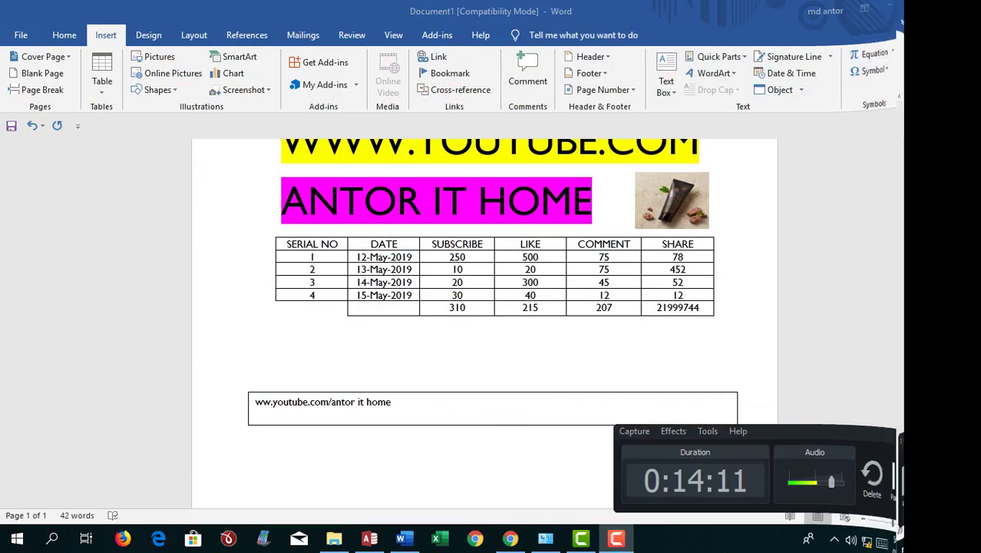